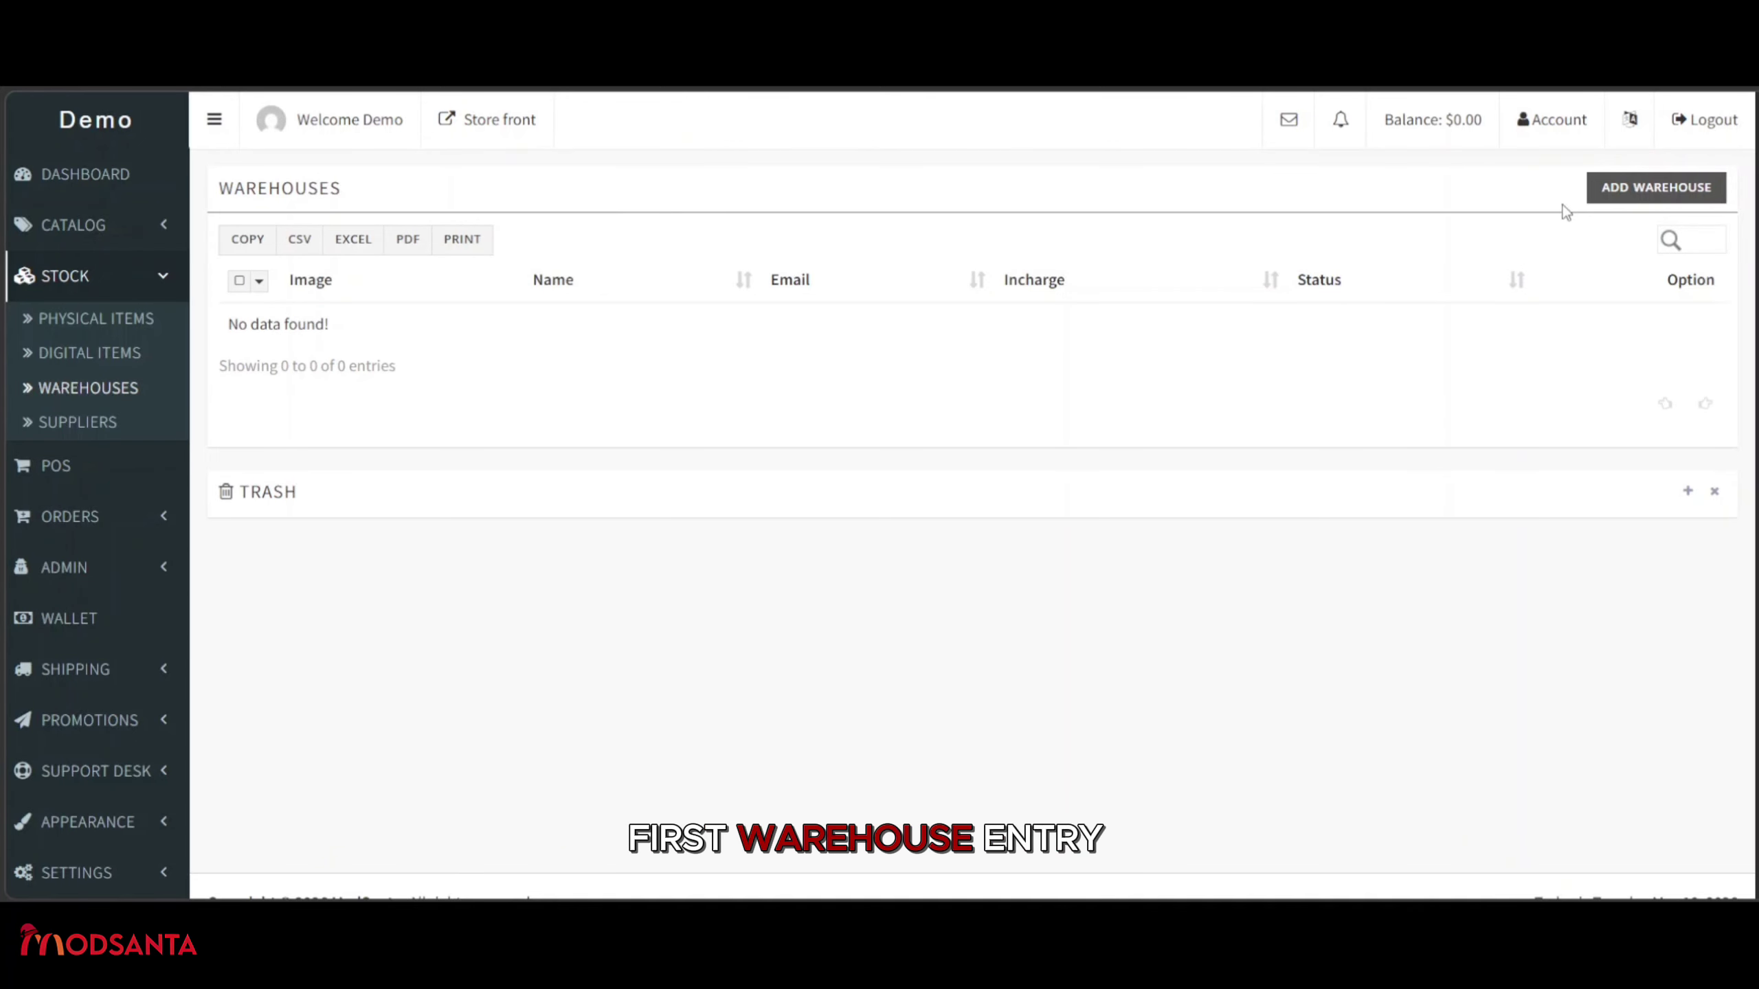
Open the add-warehouse form, look over its default fields, and go to the Name field.
click(1646, 197)
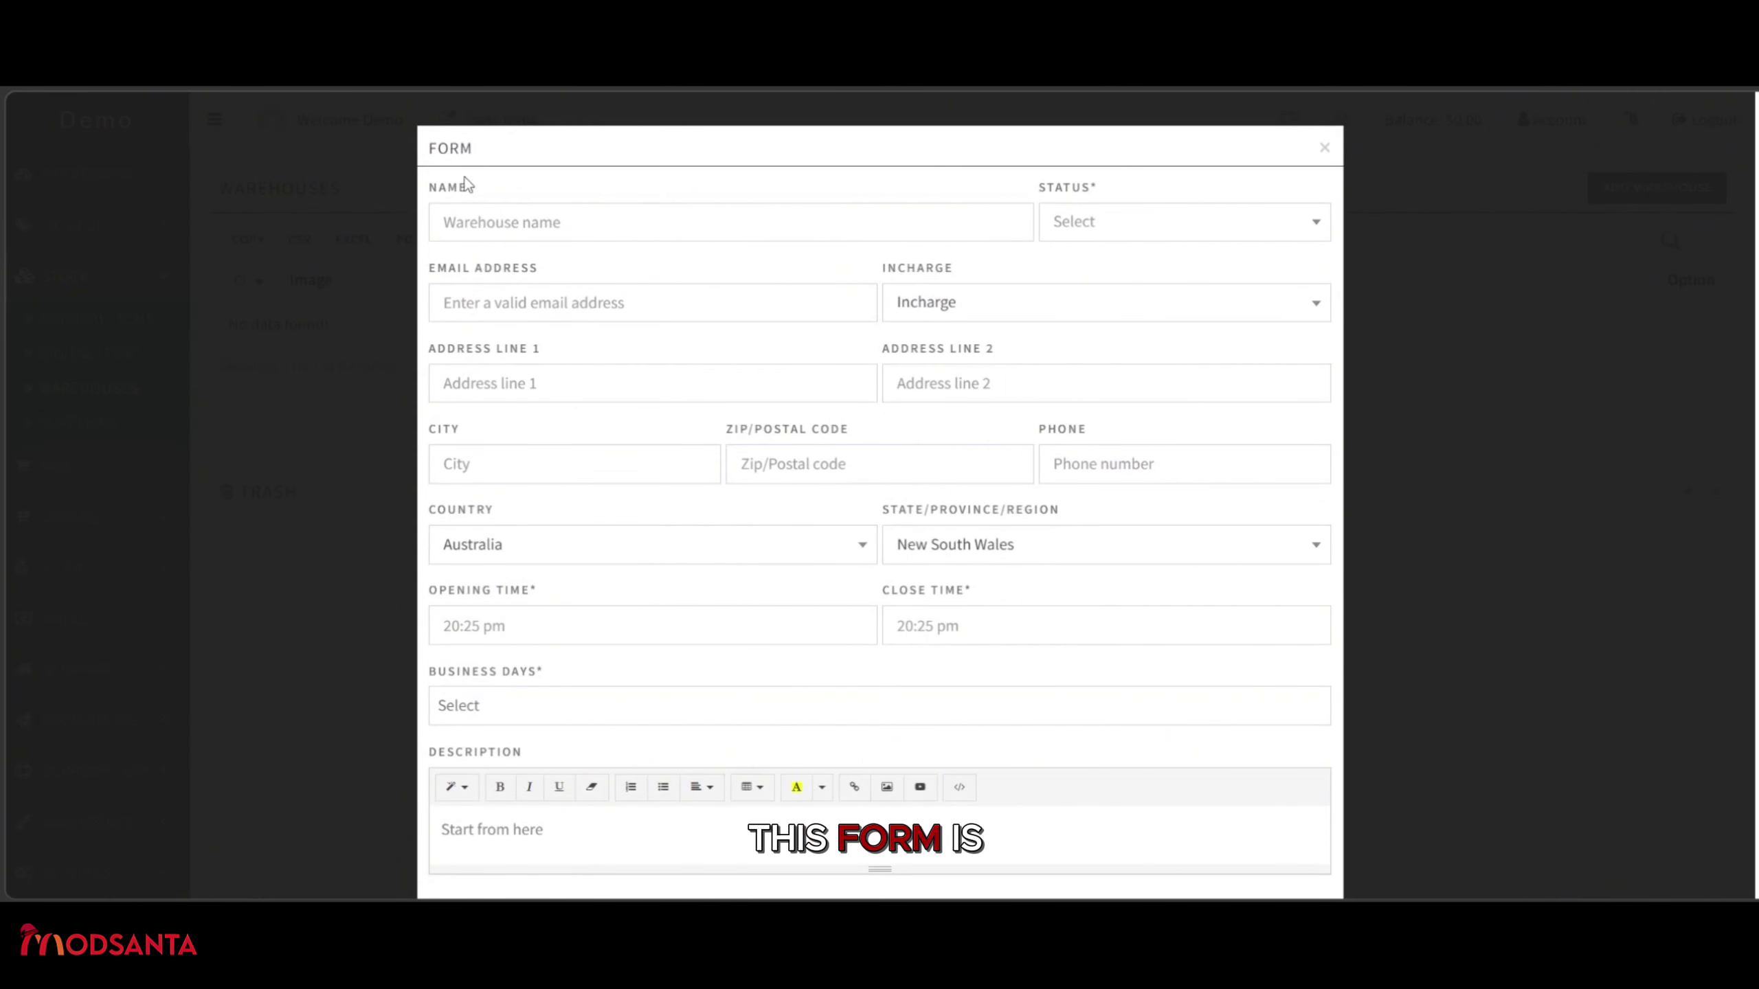
scroll(1035, 267, down, 2)
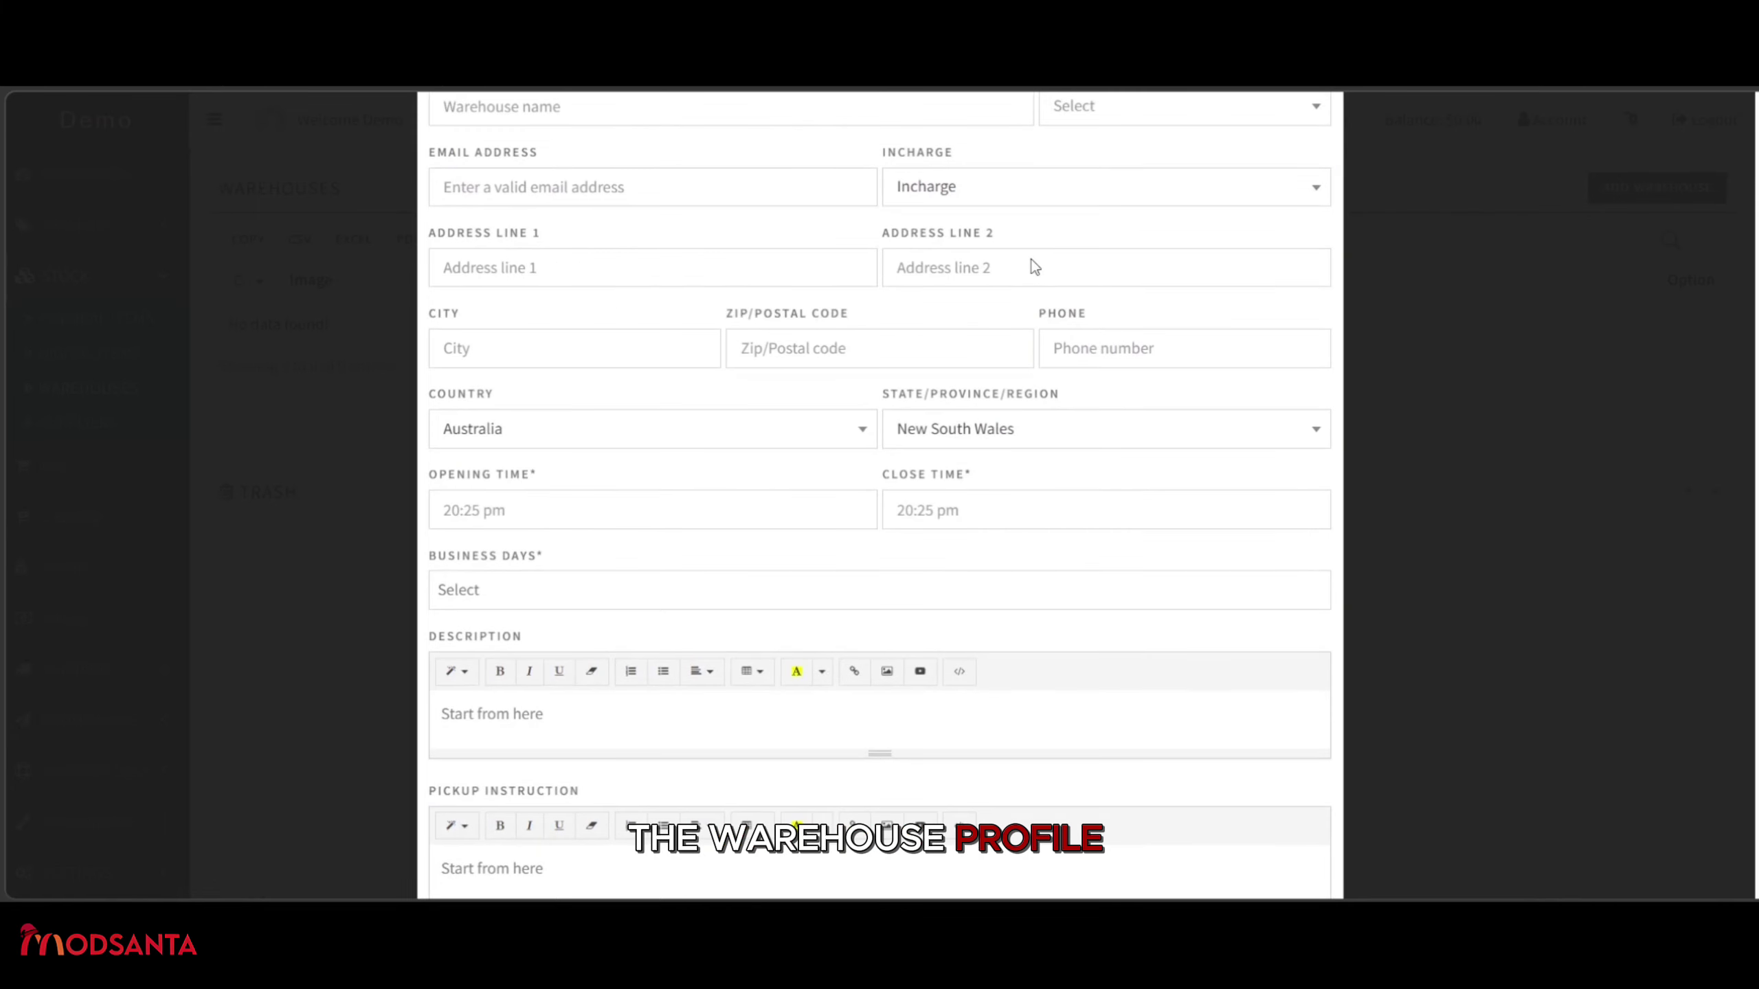
scroll(1035, 267, down, 2)
scroll(1034, 267, down, 2)
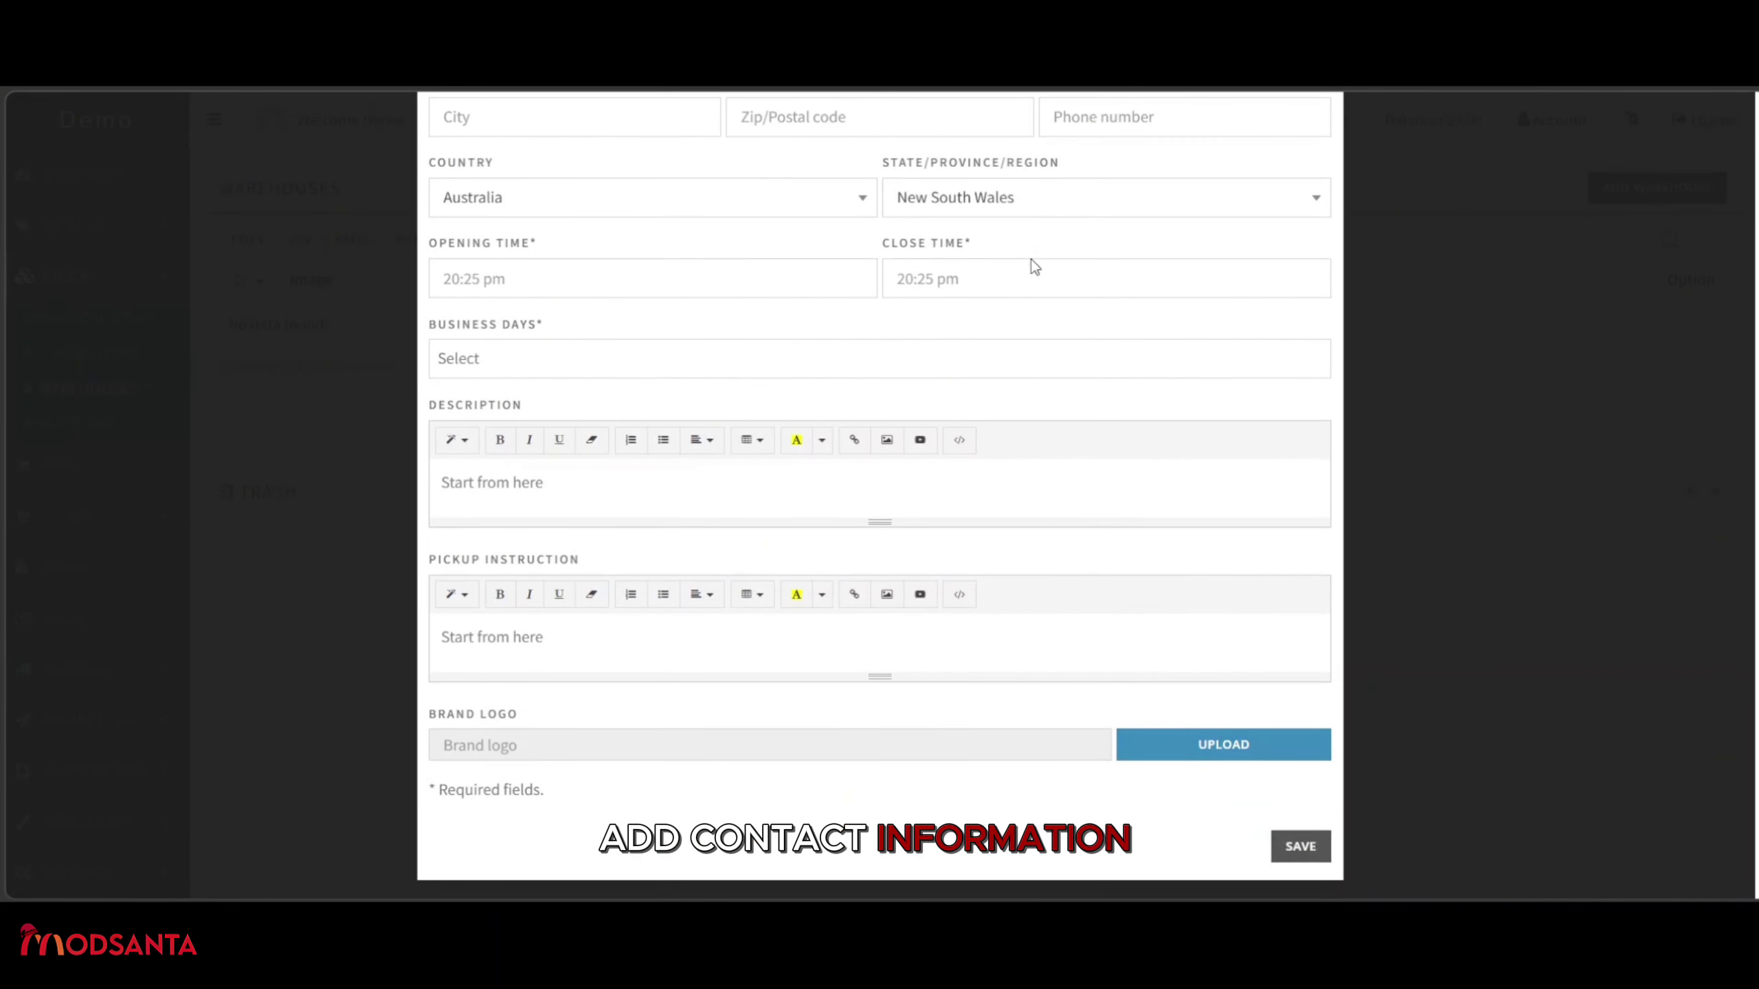
scroll(1032, 259, up, 6)
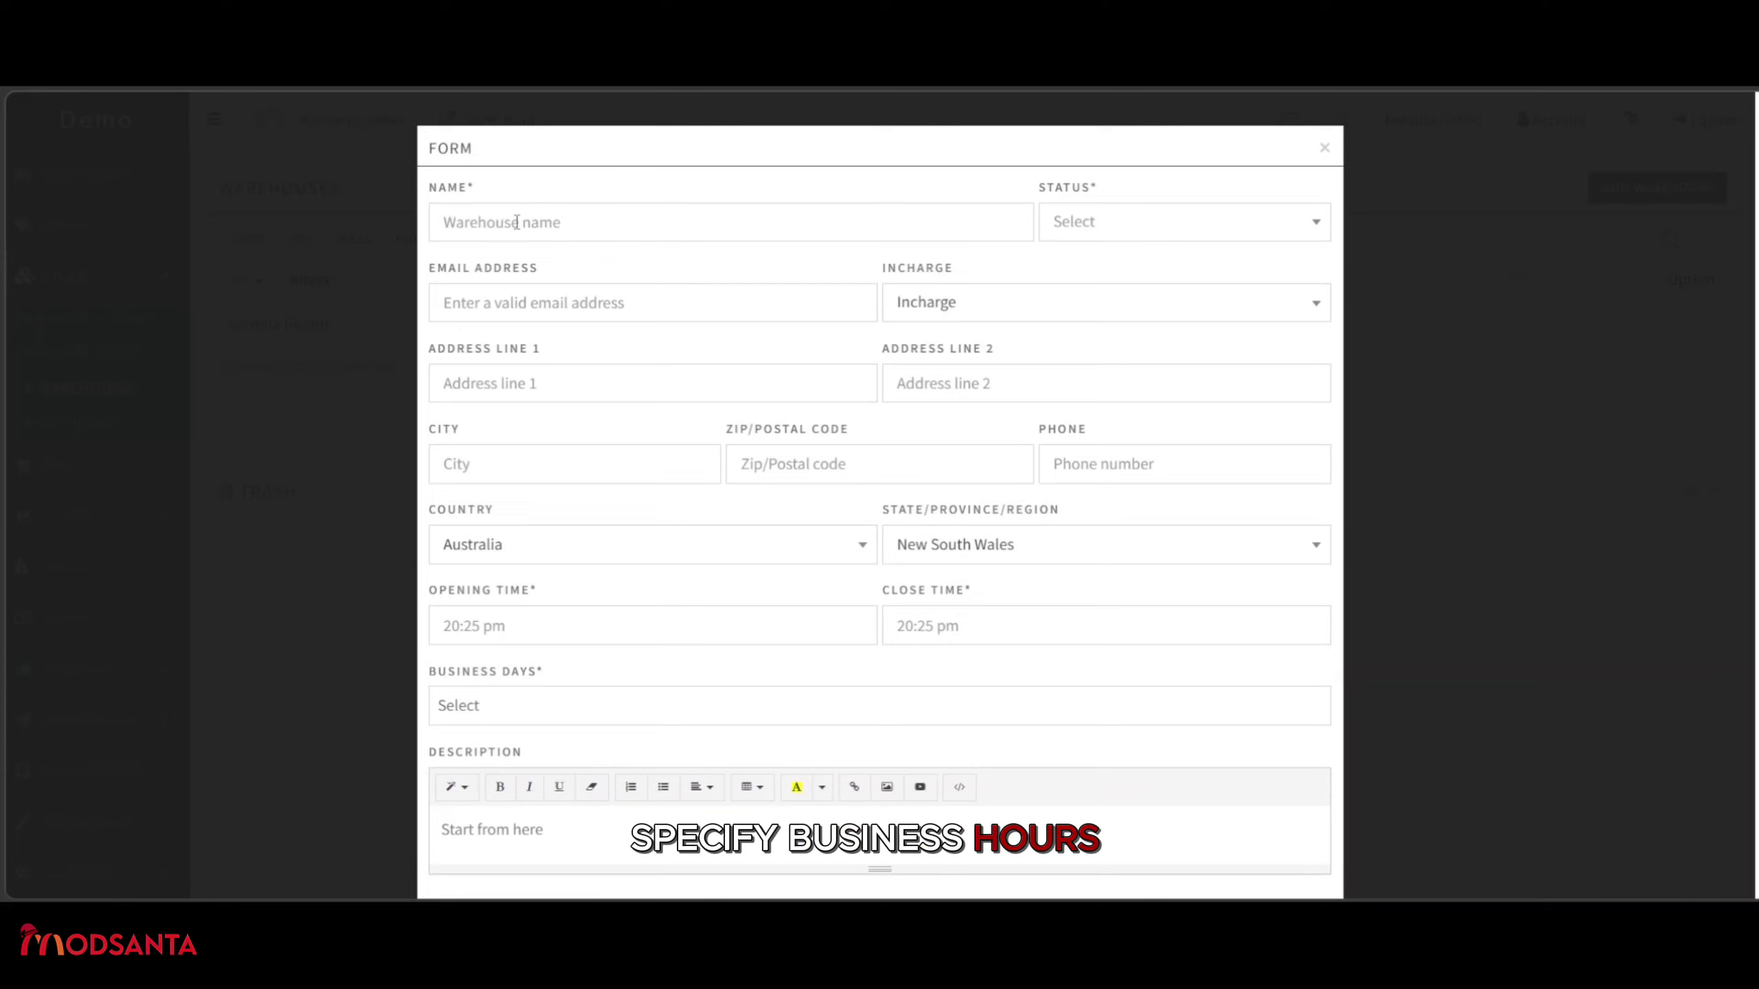
click(514, 224)
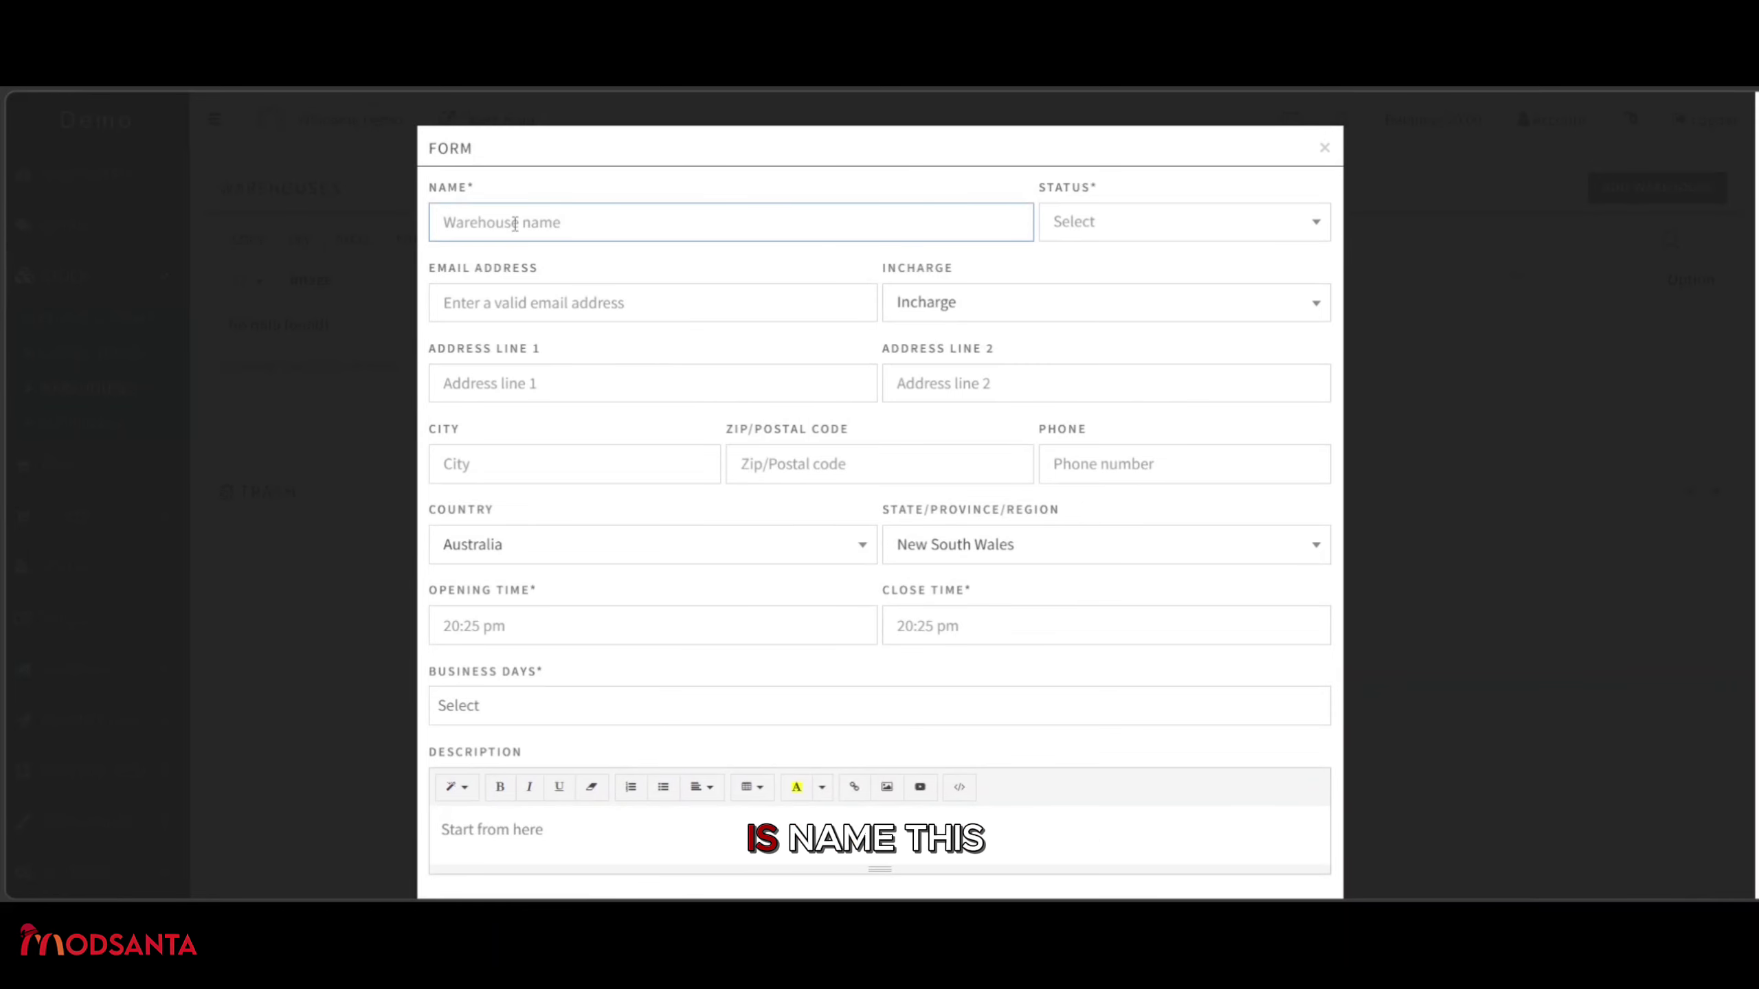
Name the warehouse 'Demo warehouse' and set its status to Active.
text(de)
key(BackSpace)
key(BackSpace)
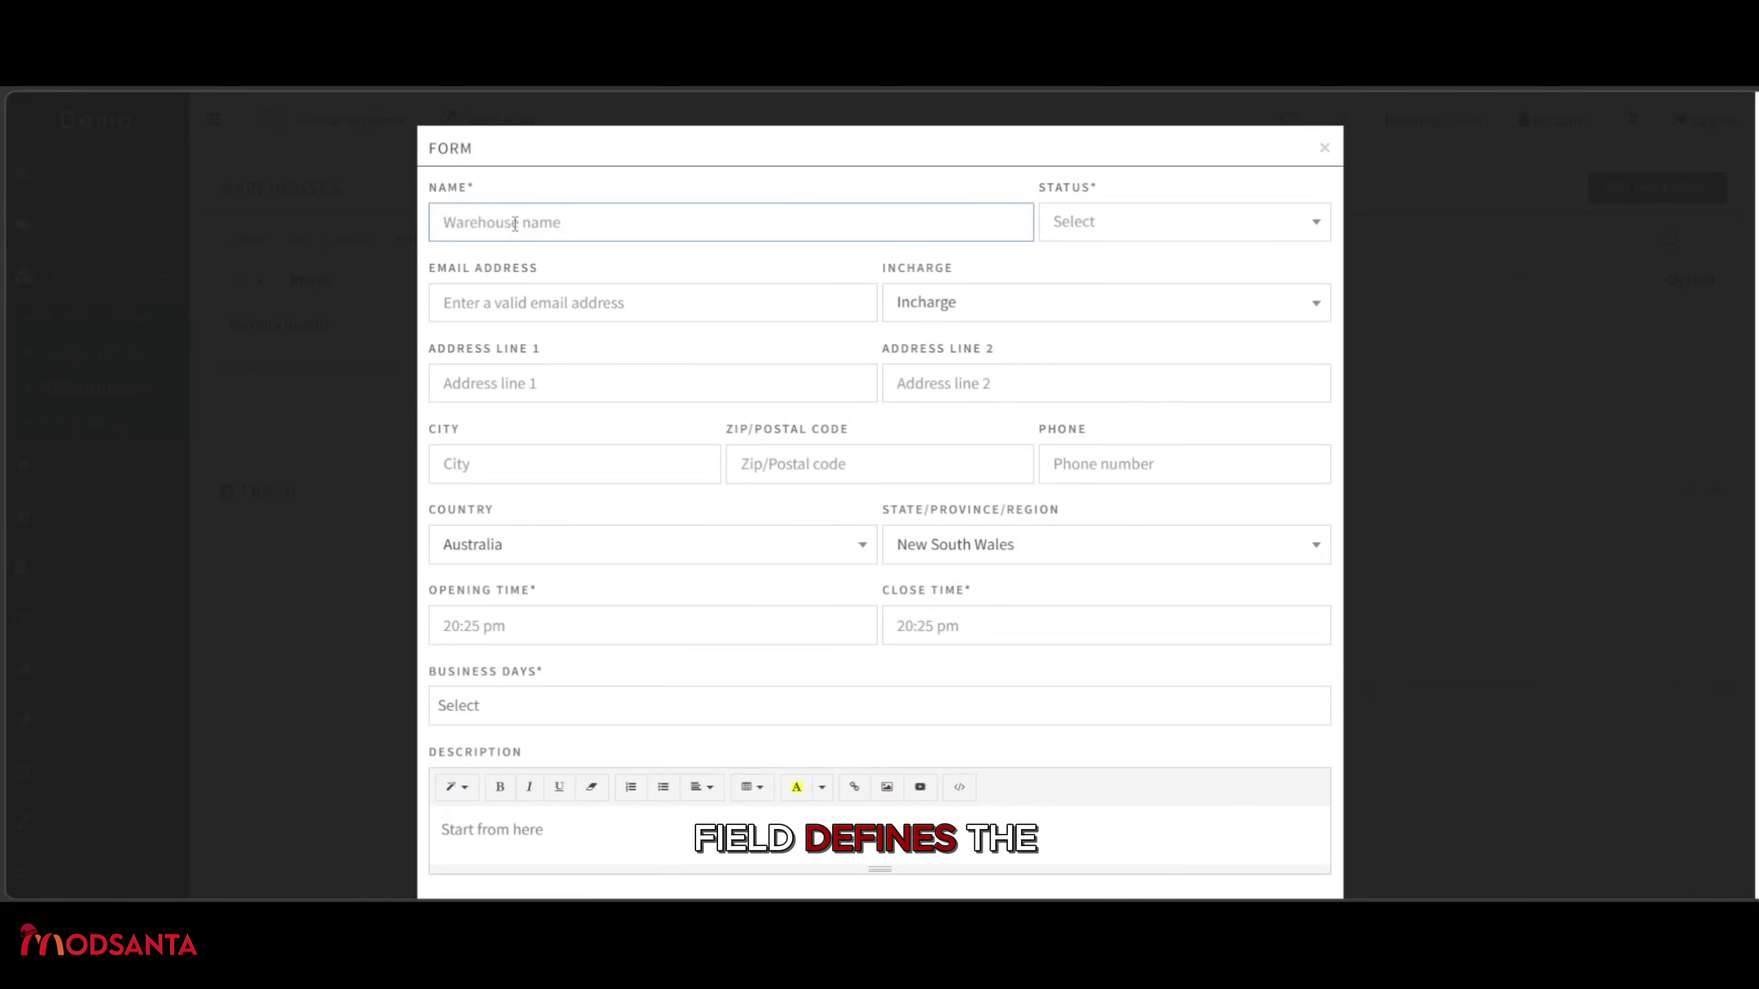
text(Demo ware)
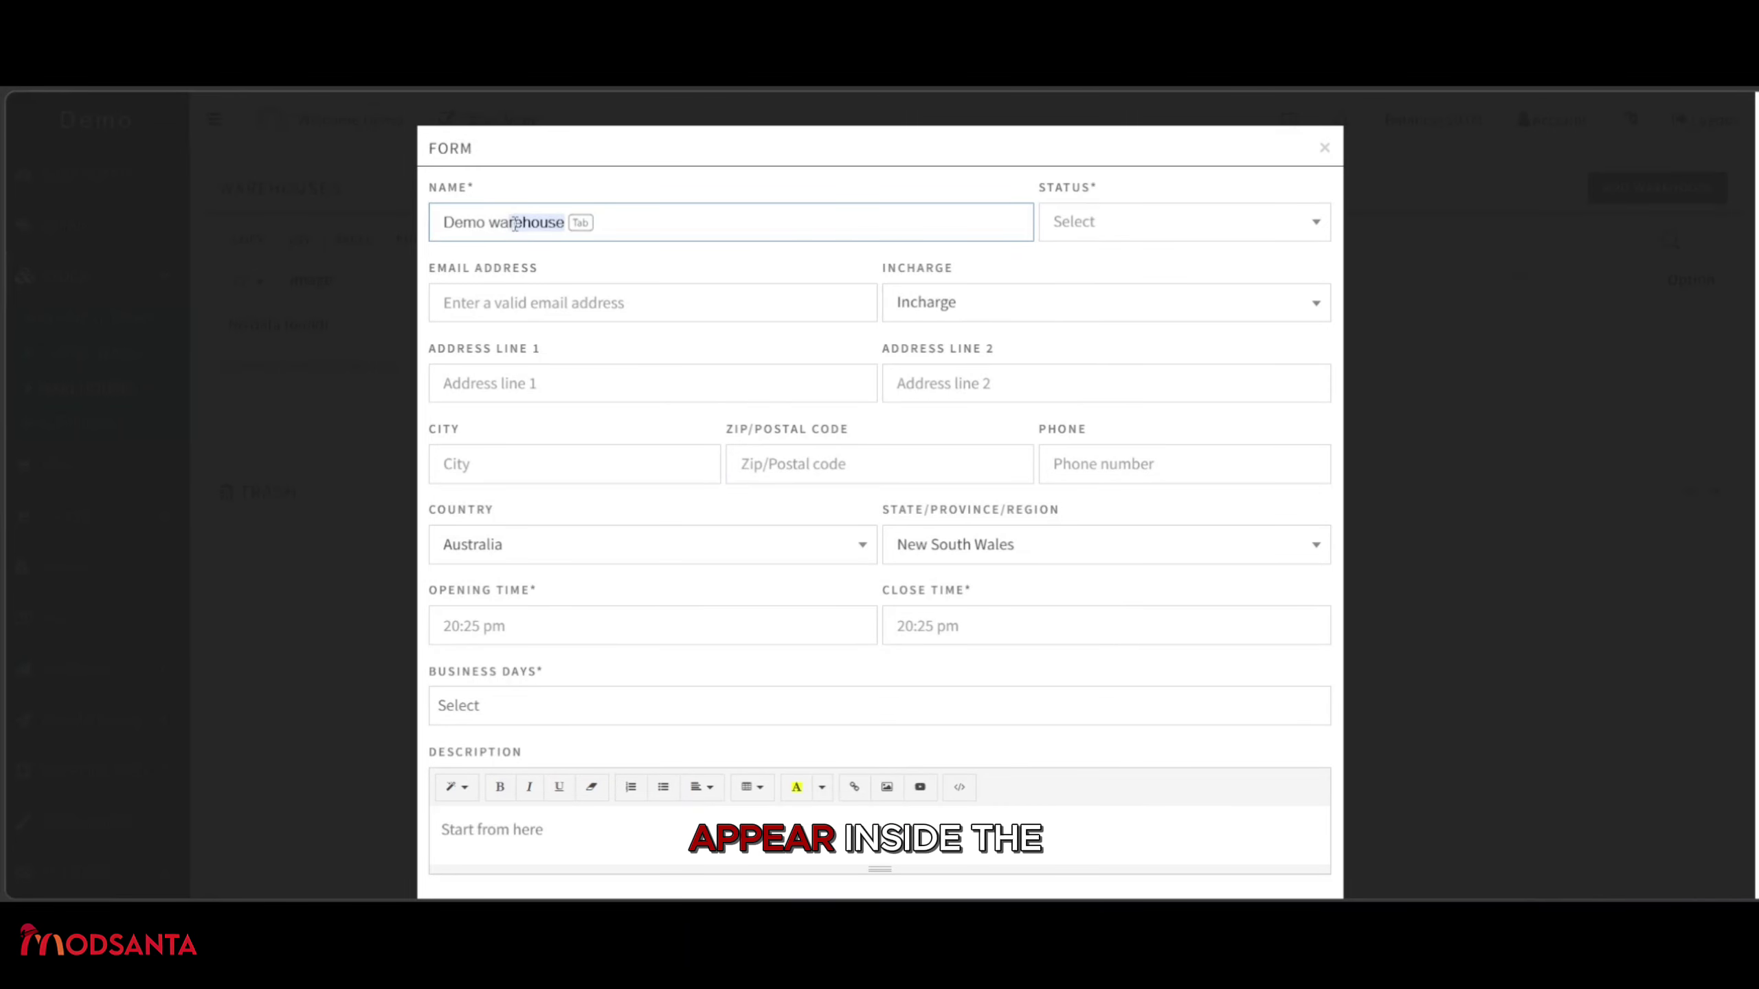
text(hou)
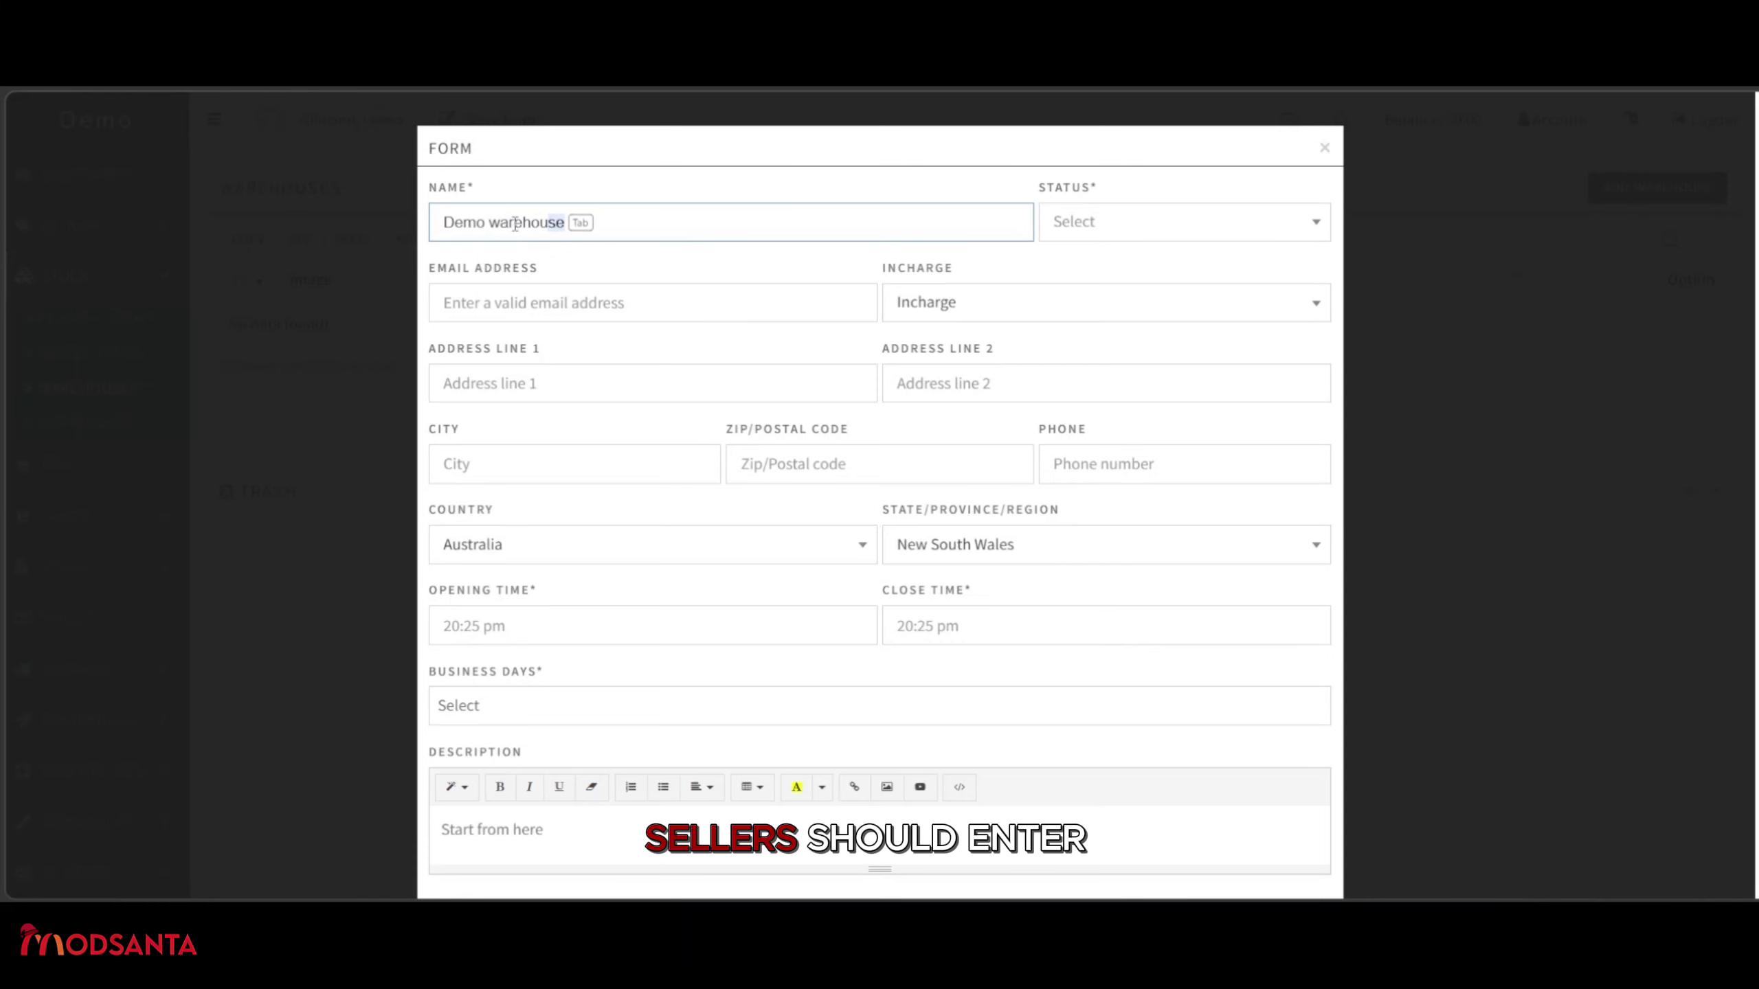
text(se)
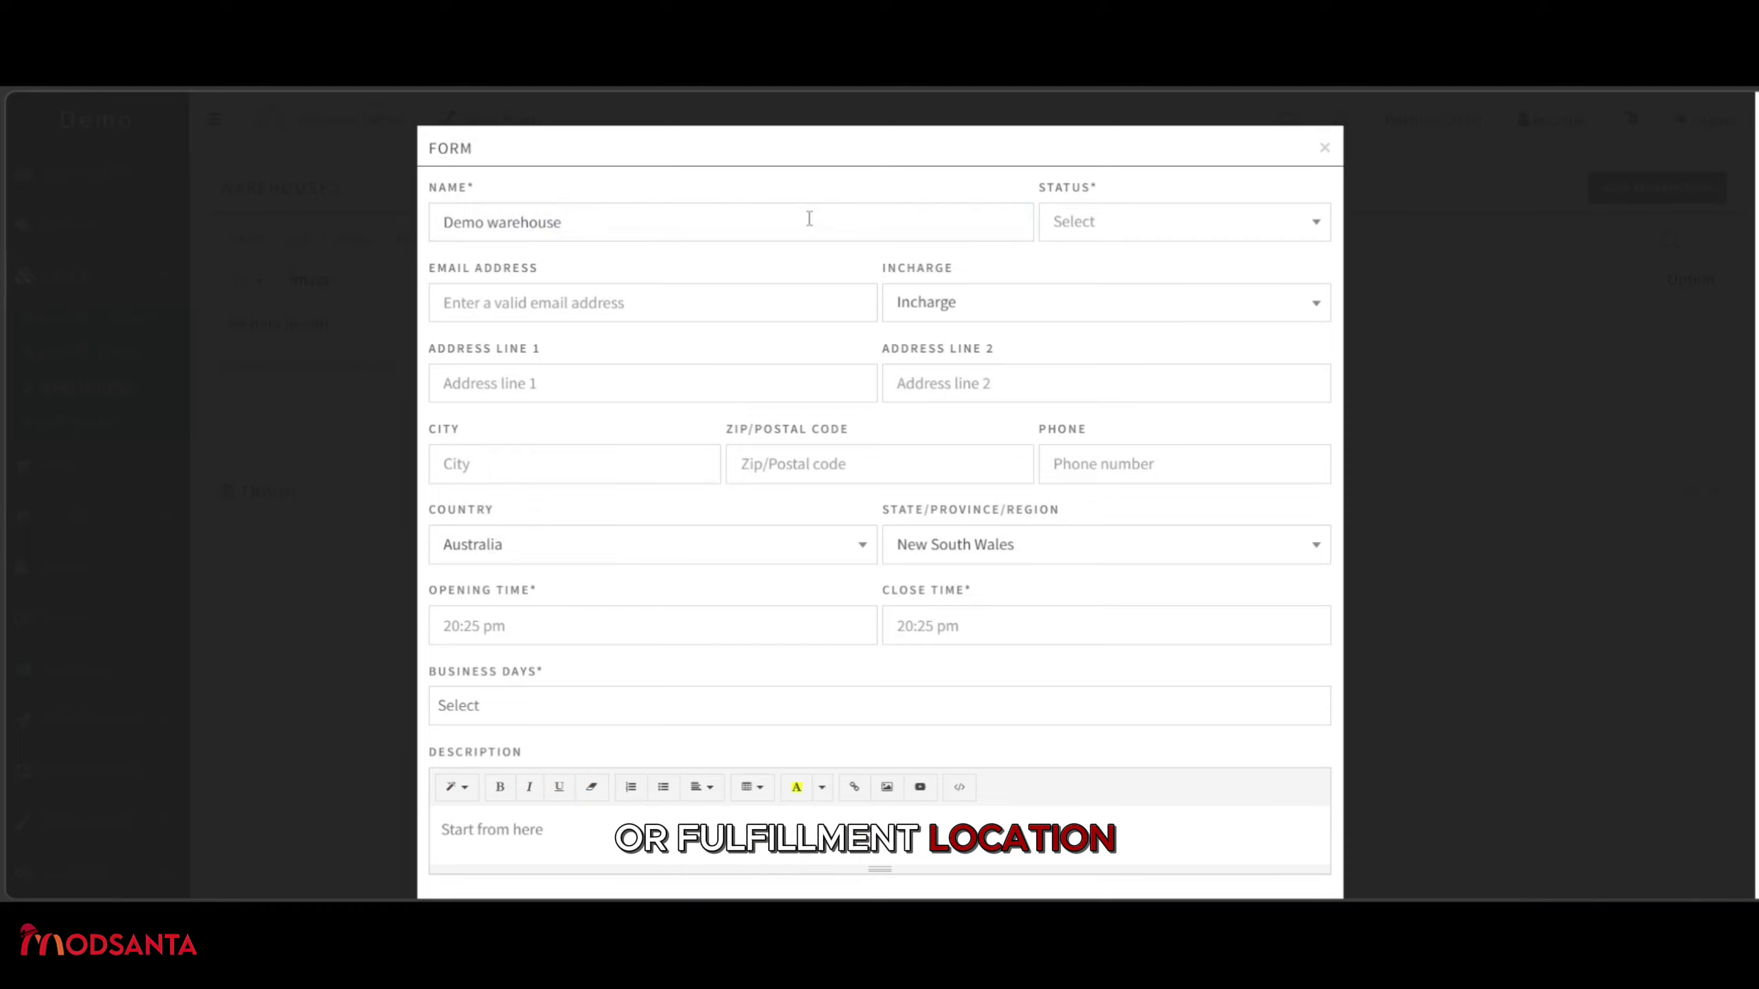
click(1191, 219)
click(1156, 252)
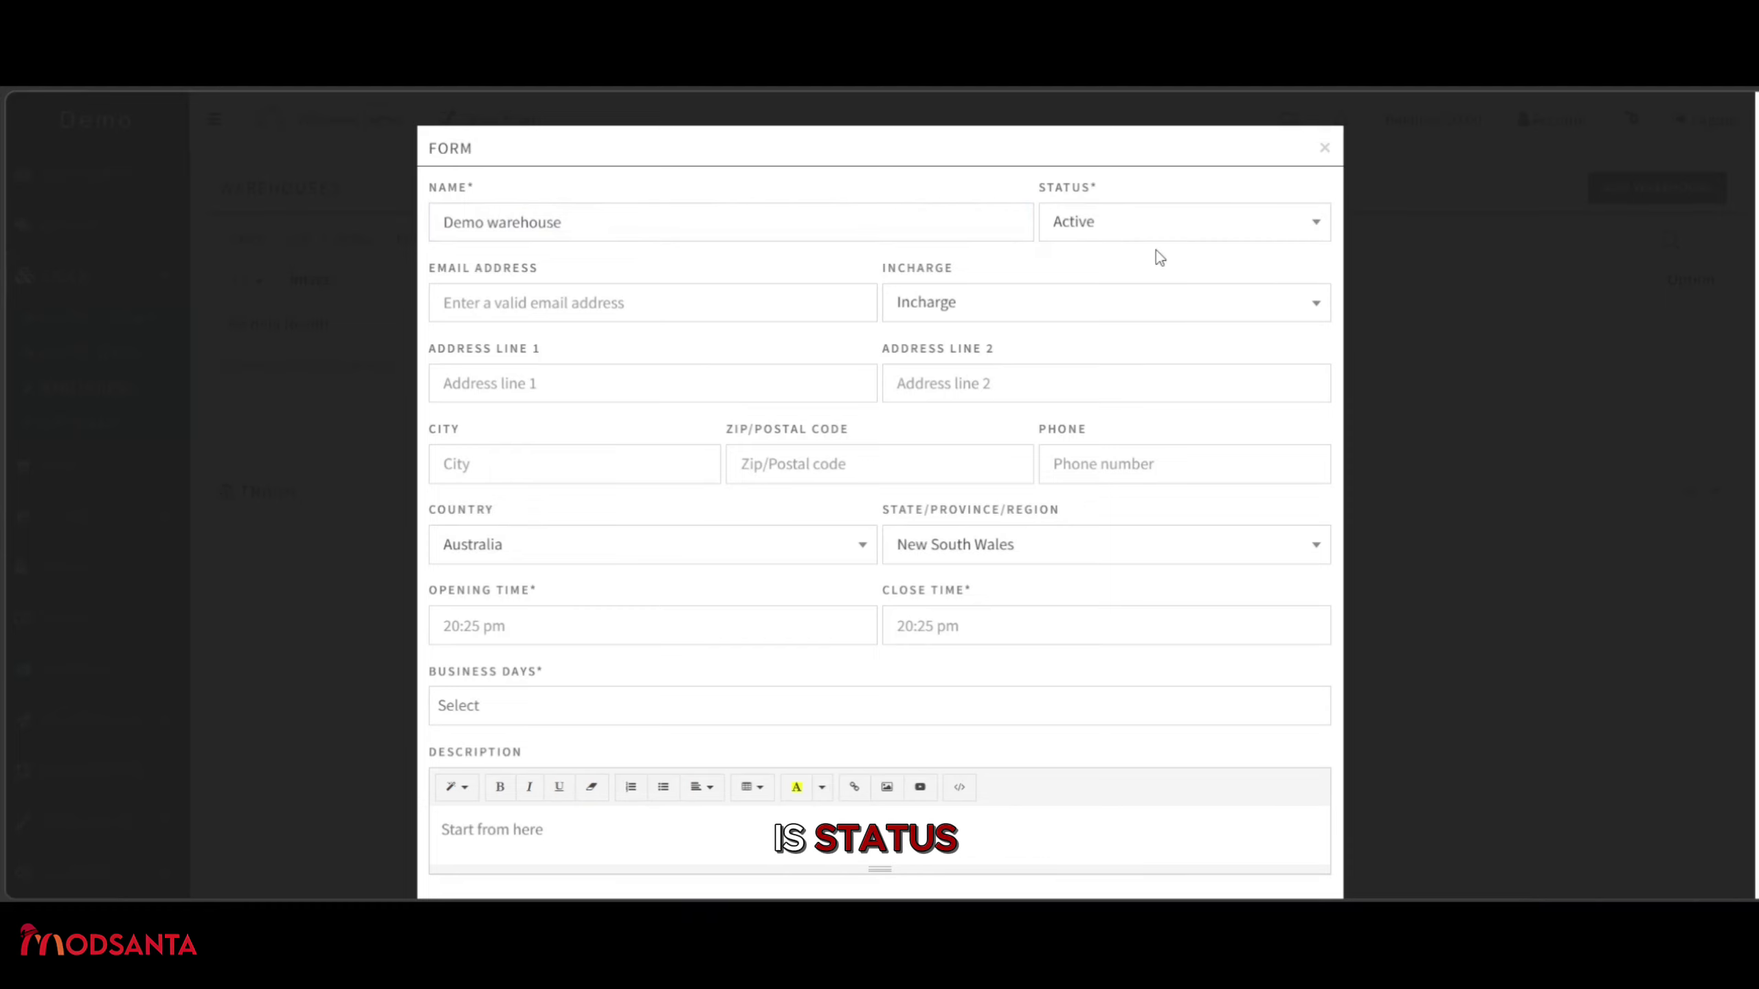
click(693, 302)
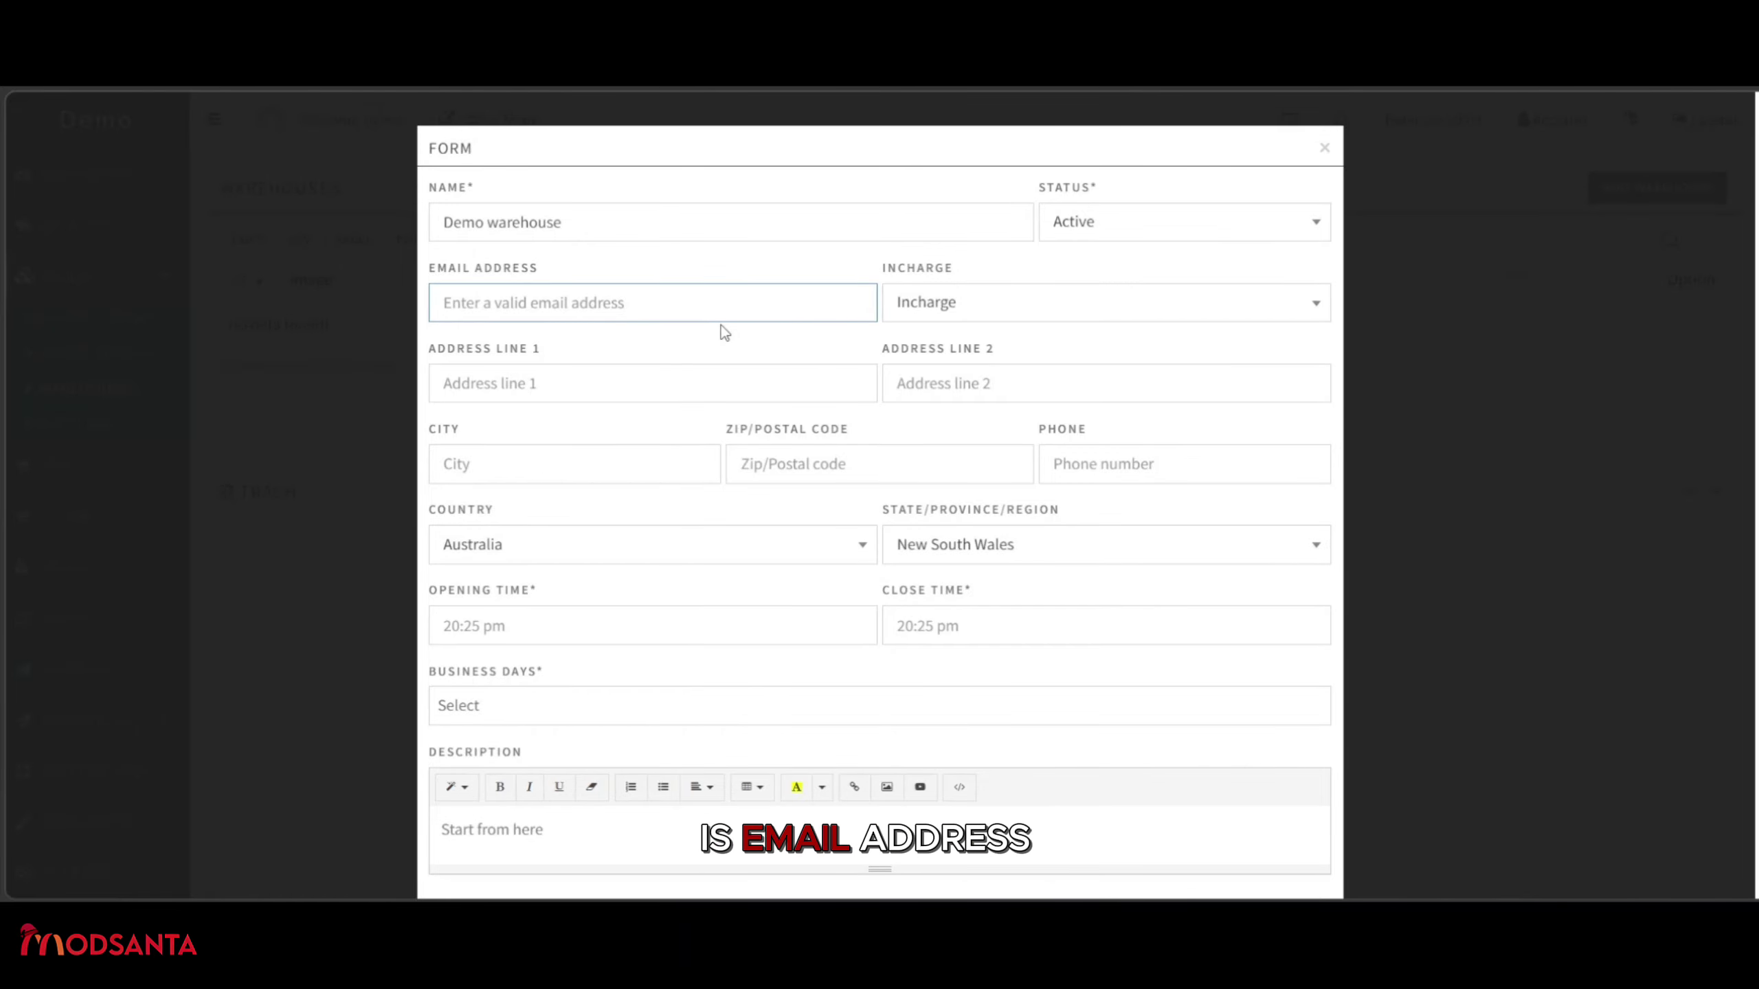
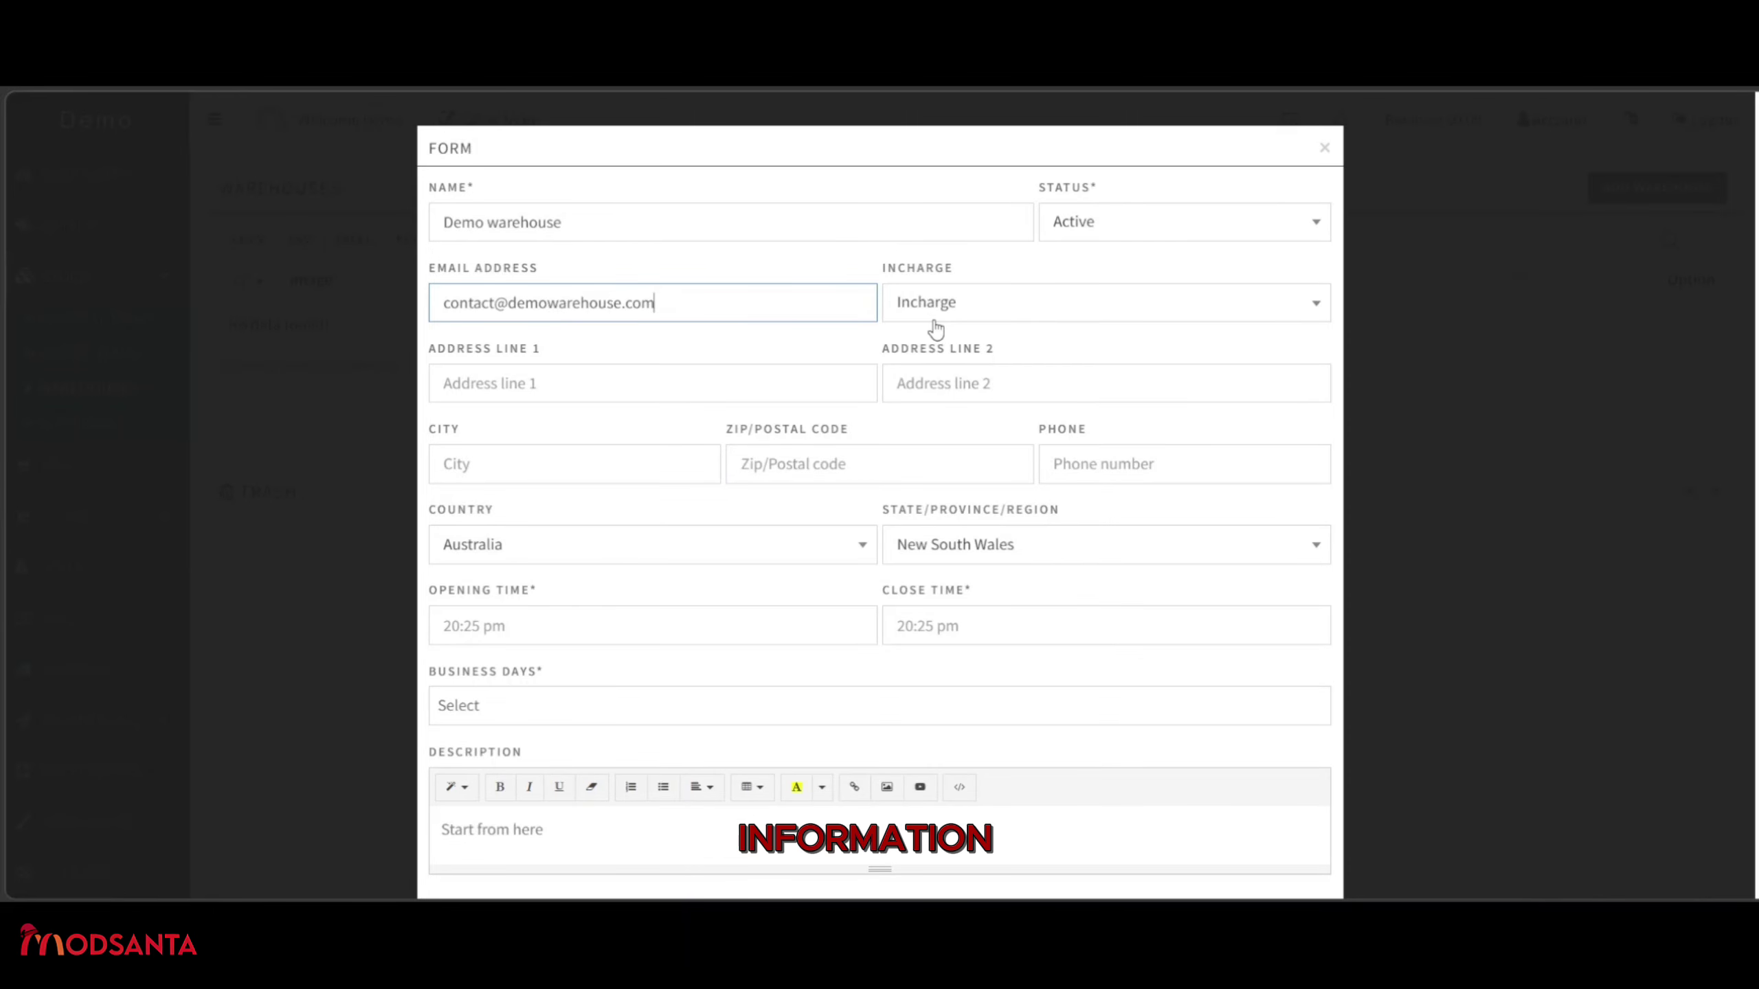
Enter the warehouse contact e-mail address and choose Demo as the person in charge.
click(1034, 305)
click(1035, 305)
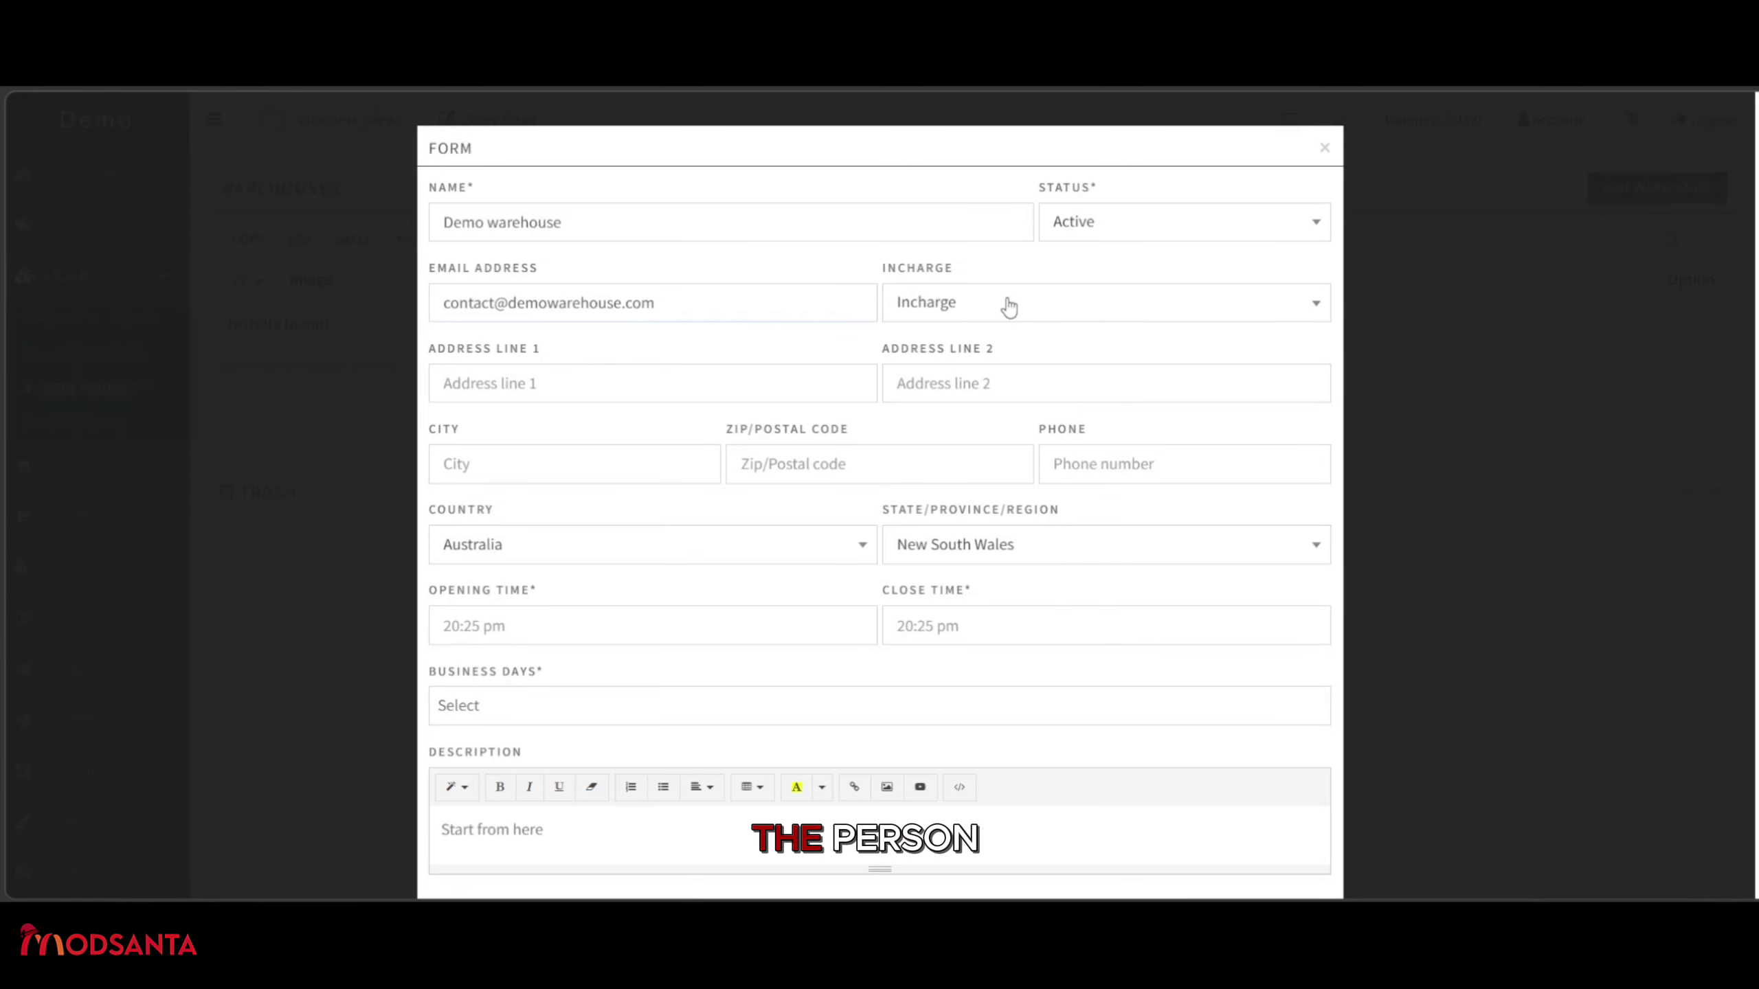
click(1008, 307)
click(953, 420)
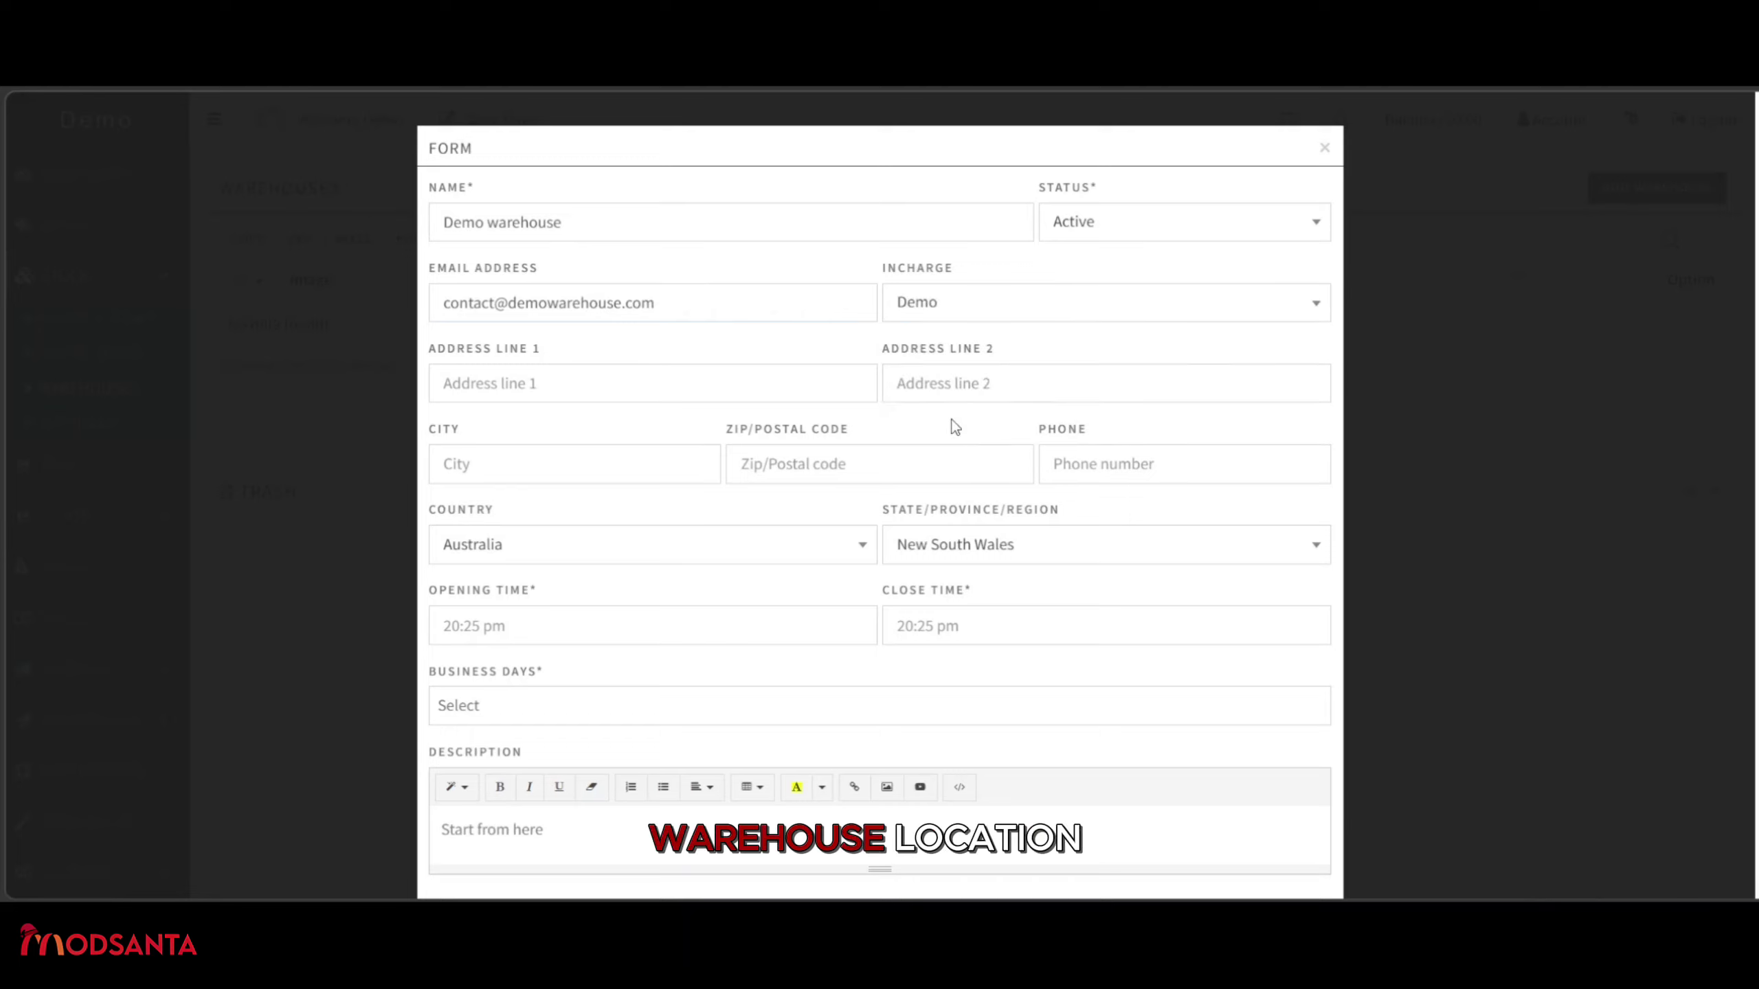
click(713, 379)
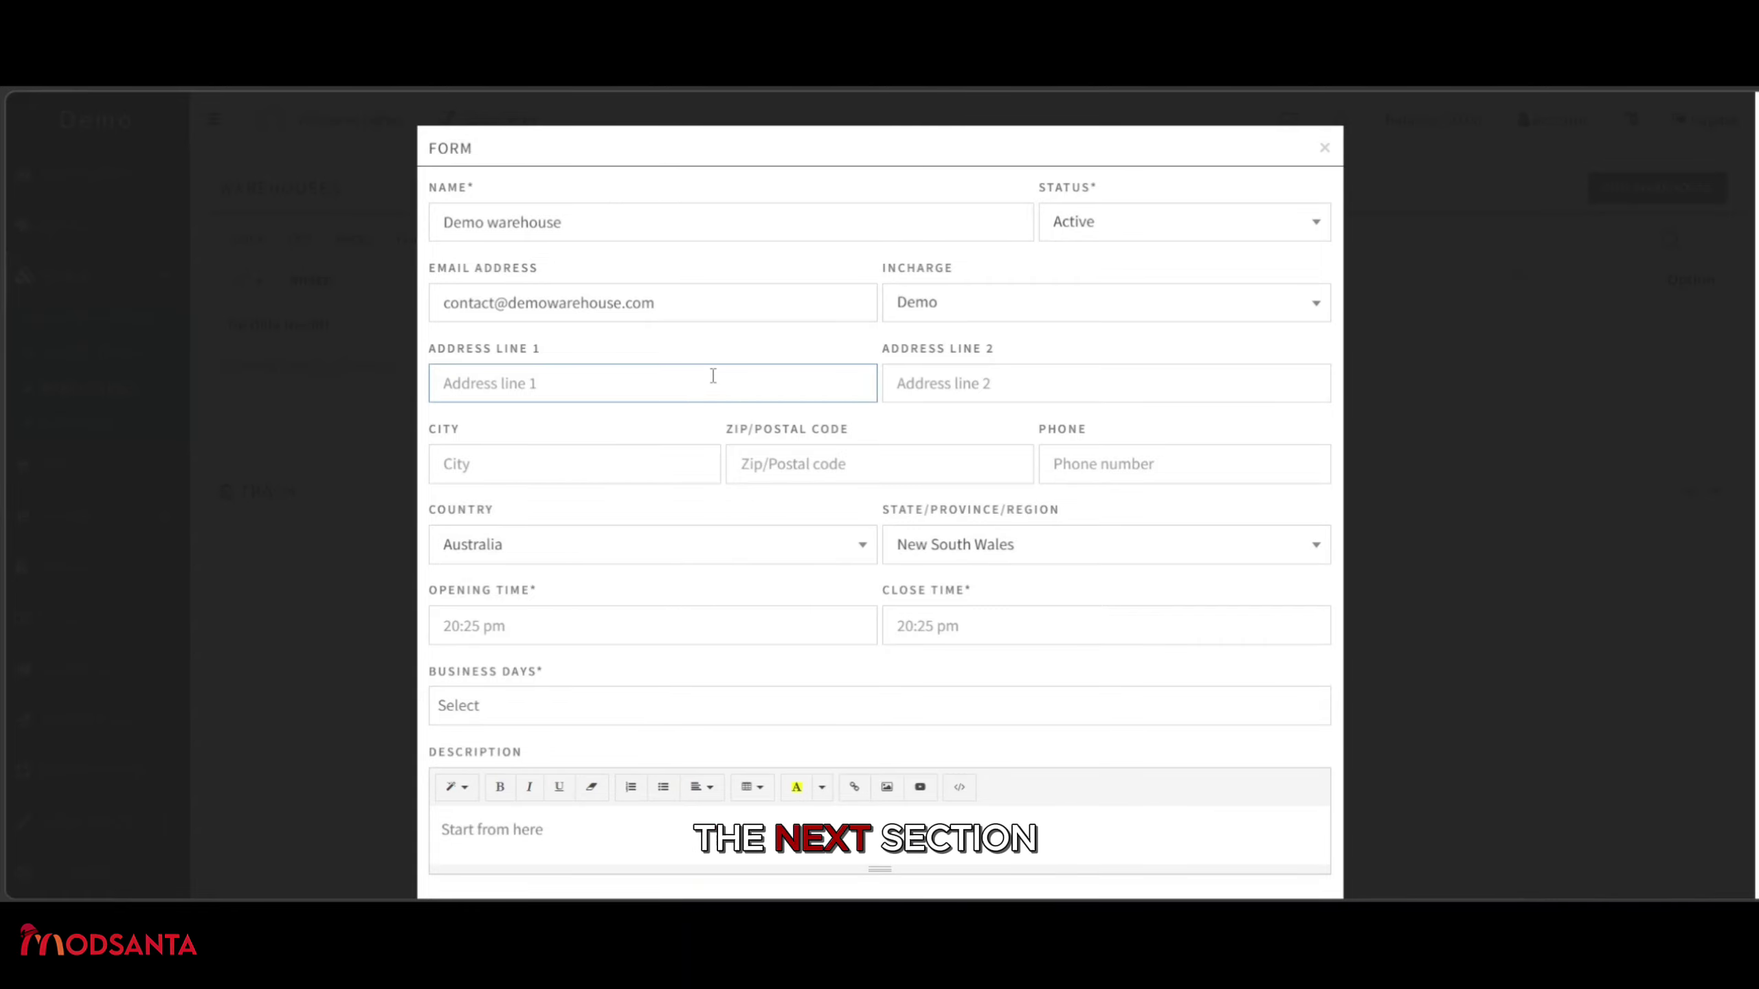
Fill in both address lines from suggestions and set the city to Canberra.
text(GPO)
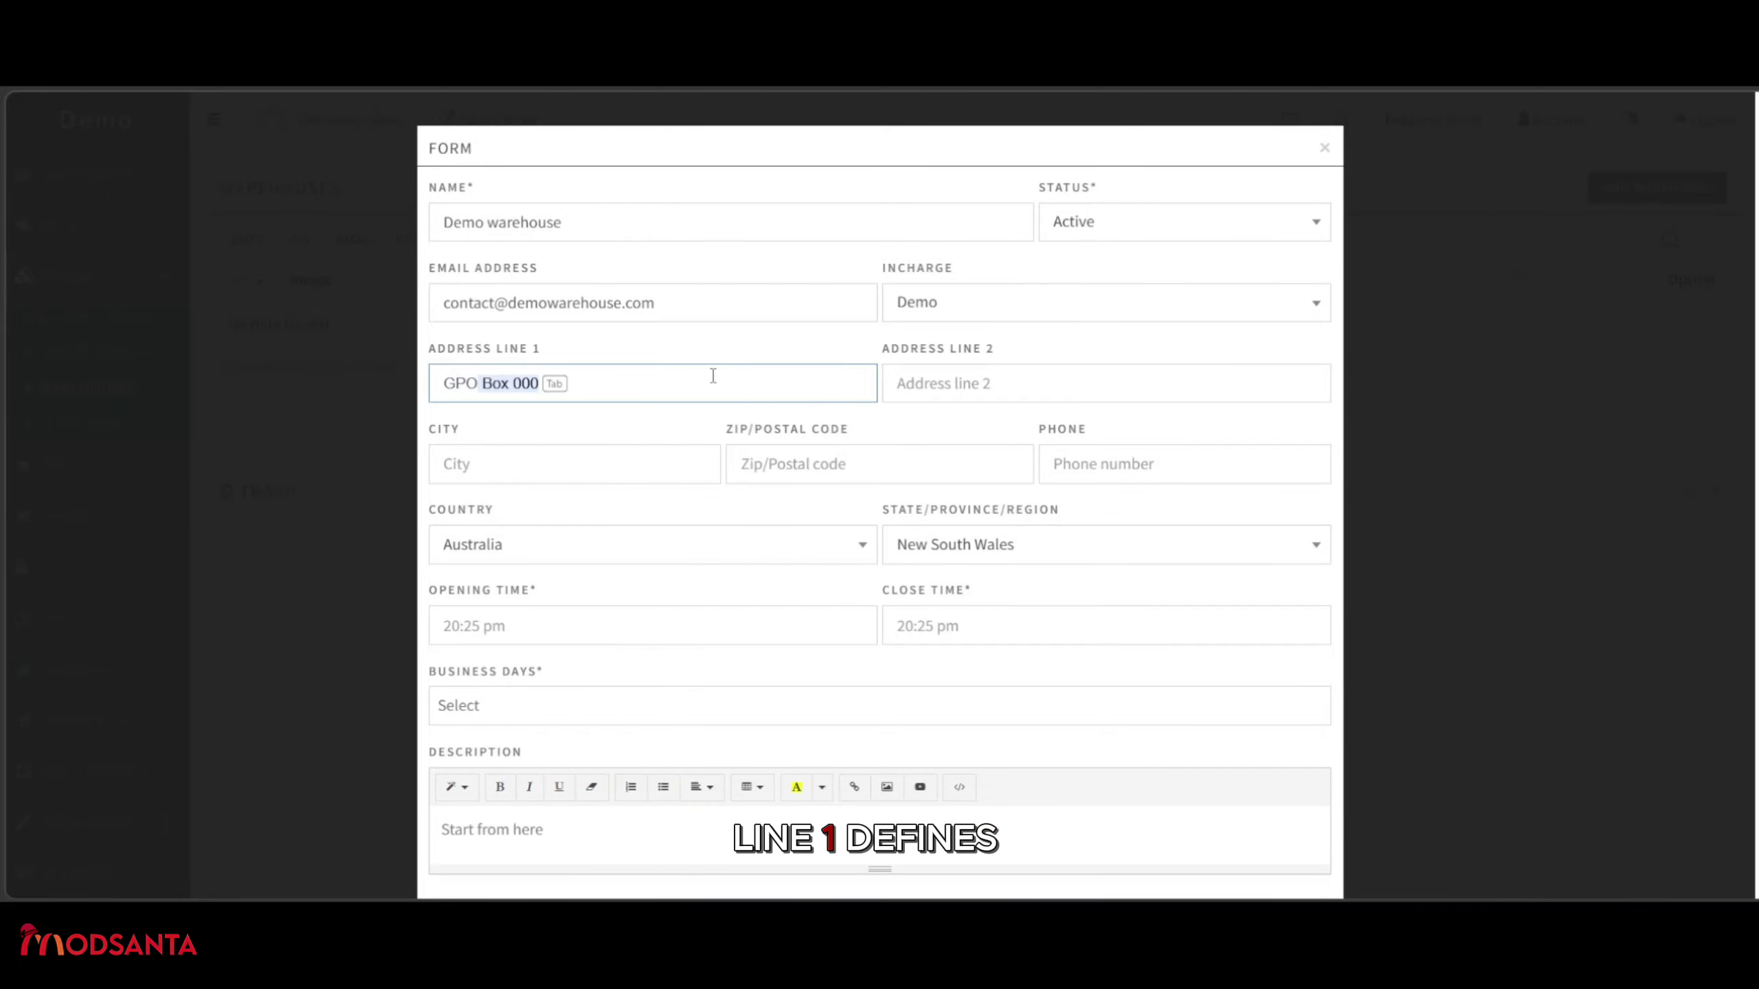
key(Tab)
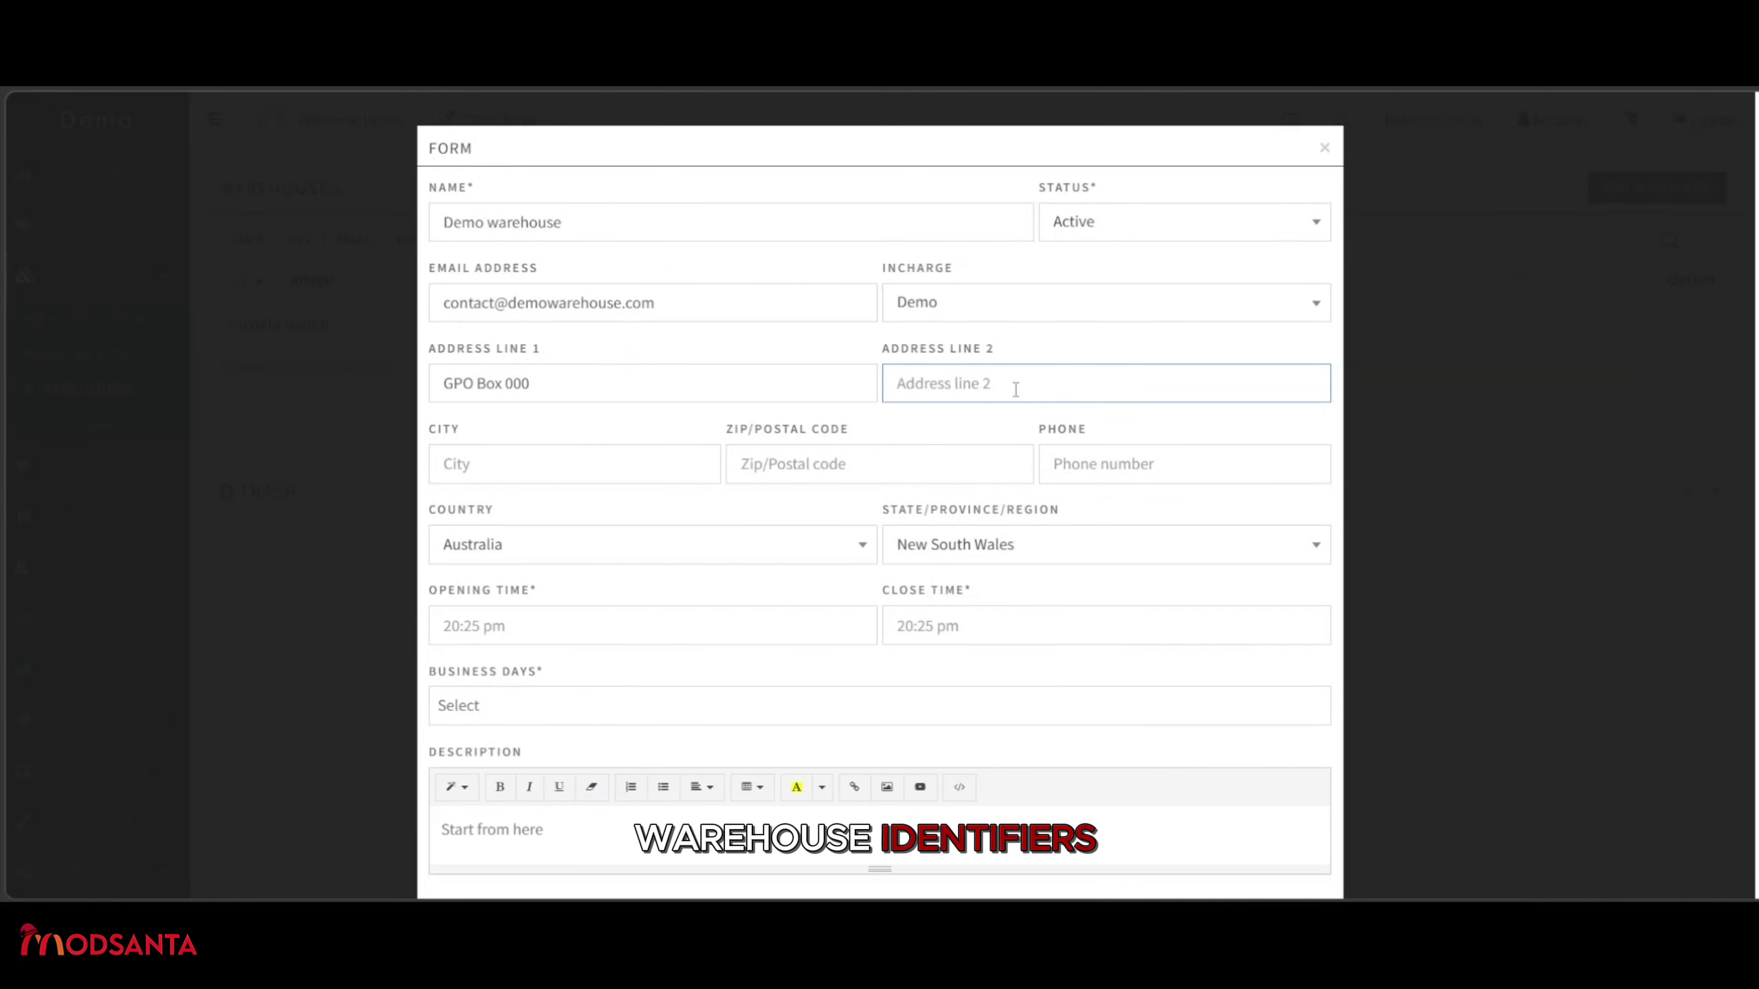
text(Demo)
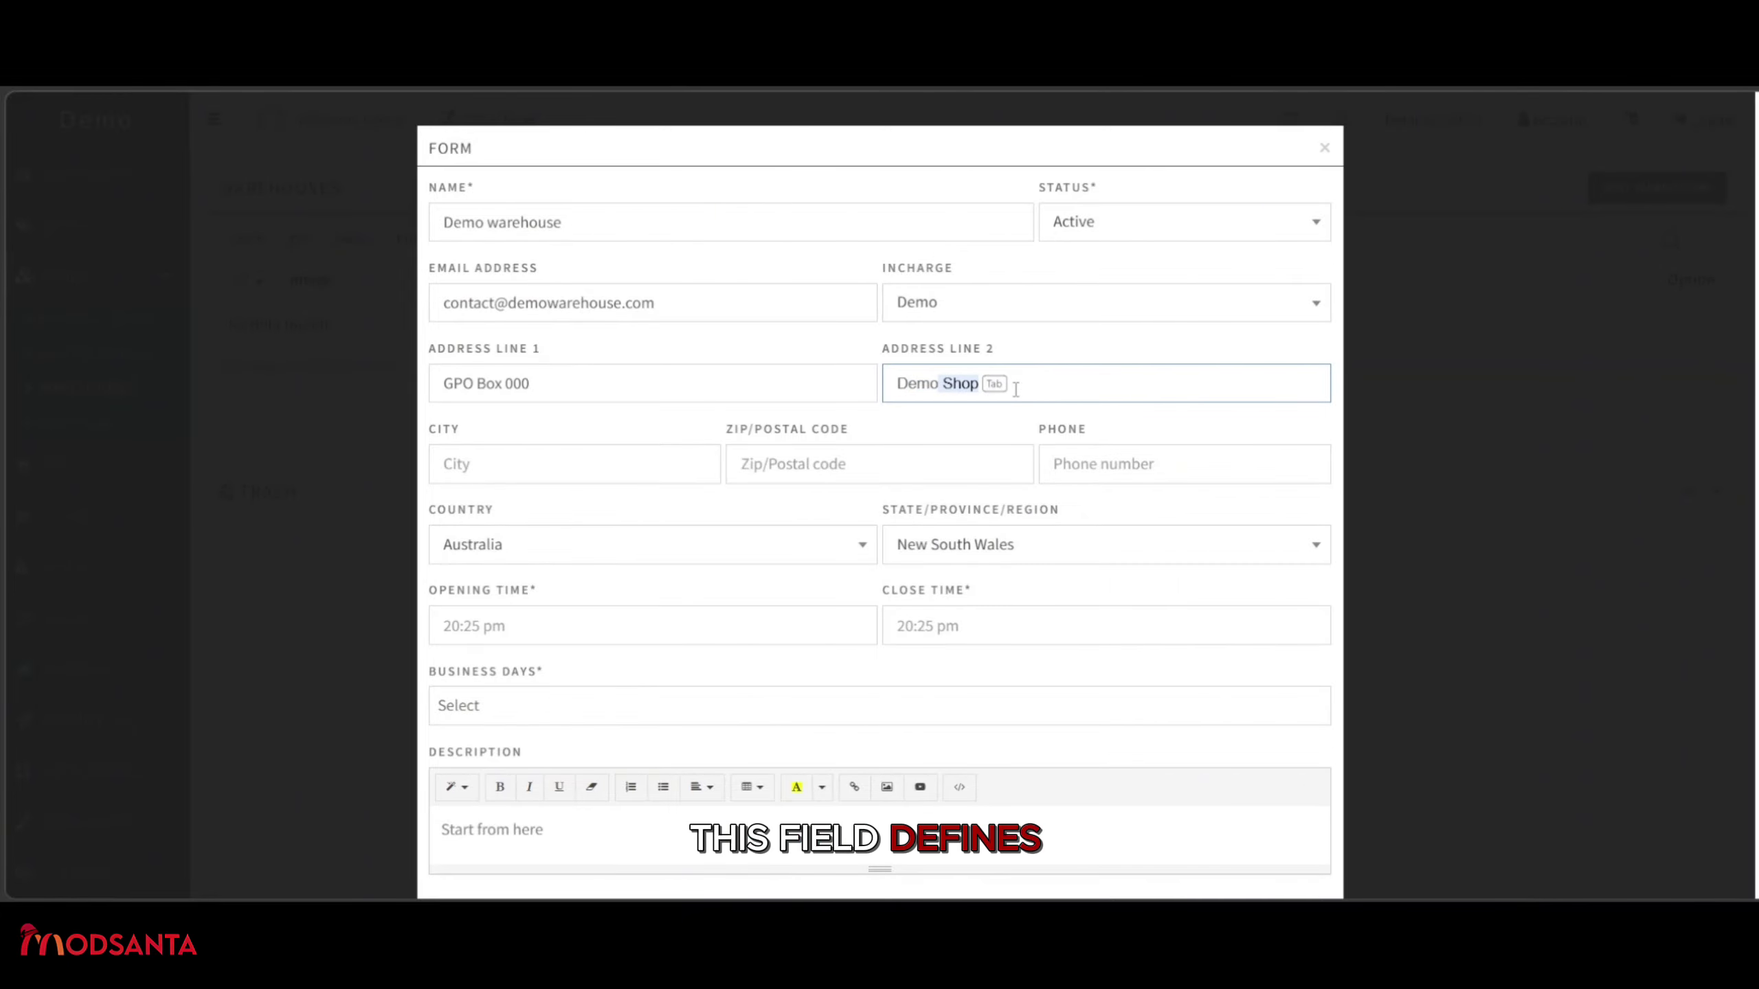
key(Tab)
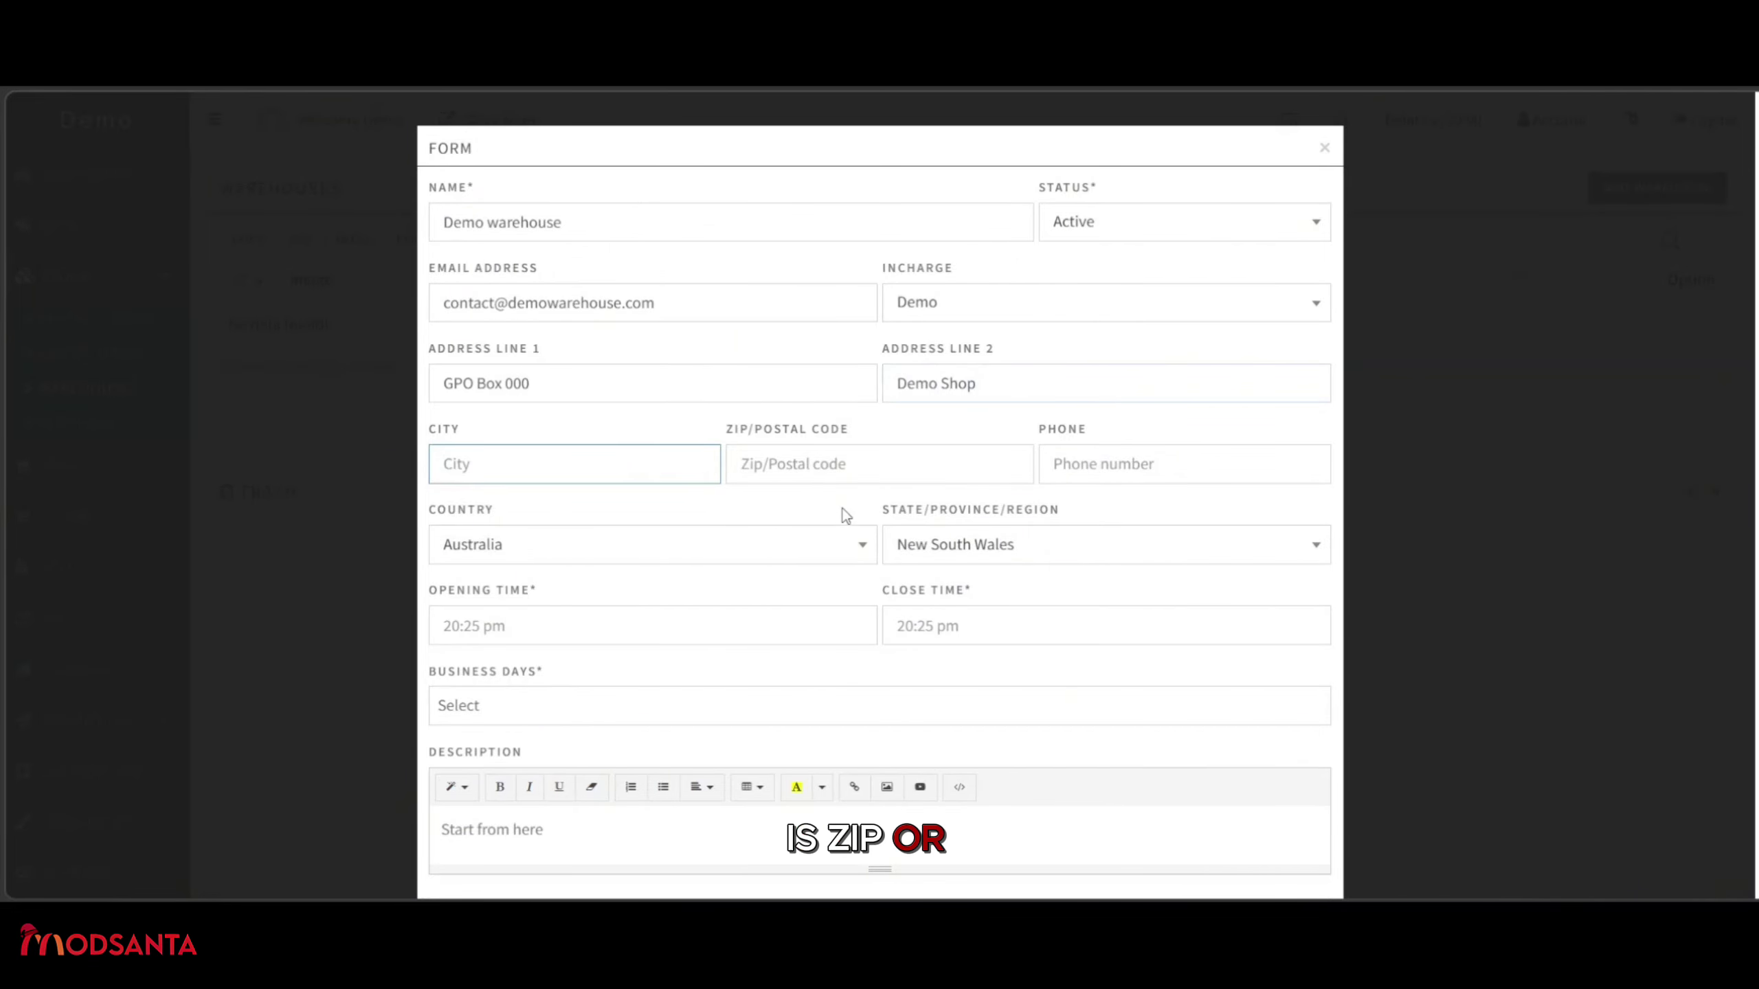
text(Ca)
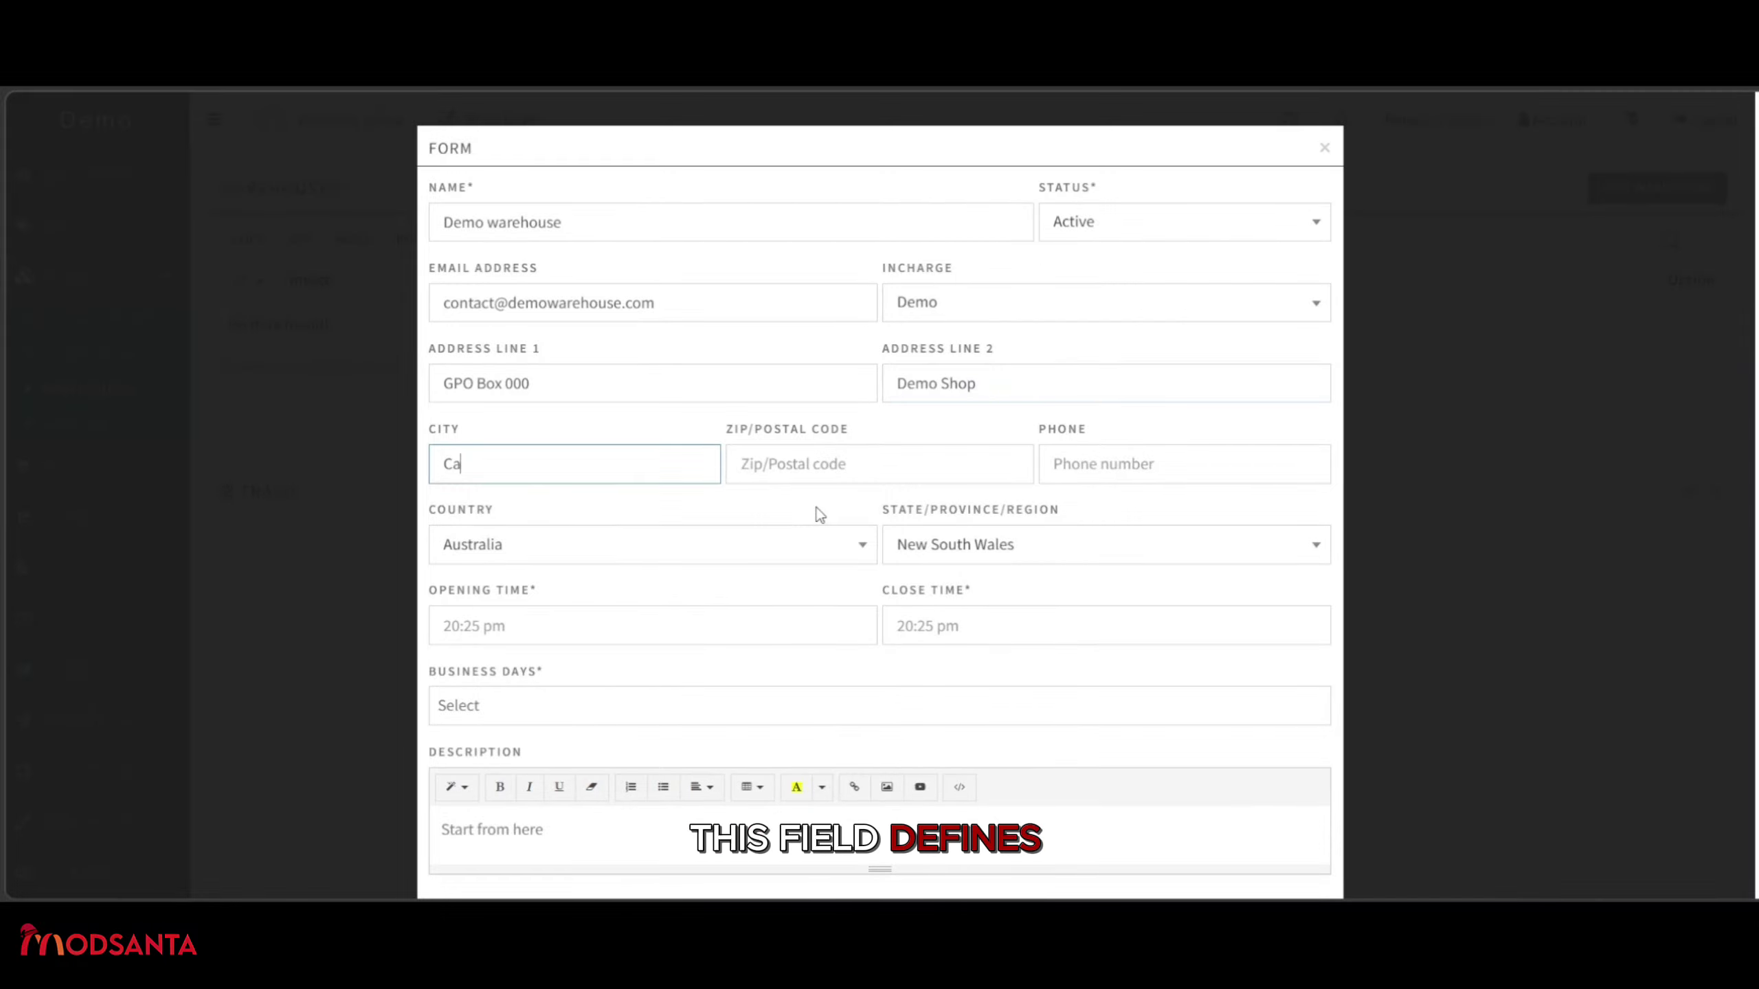
text(nberra)
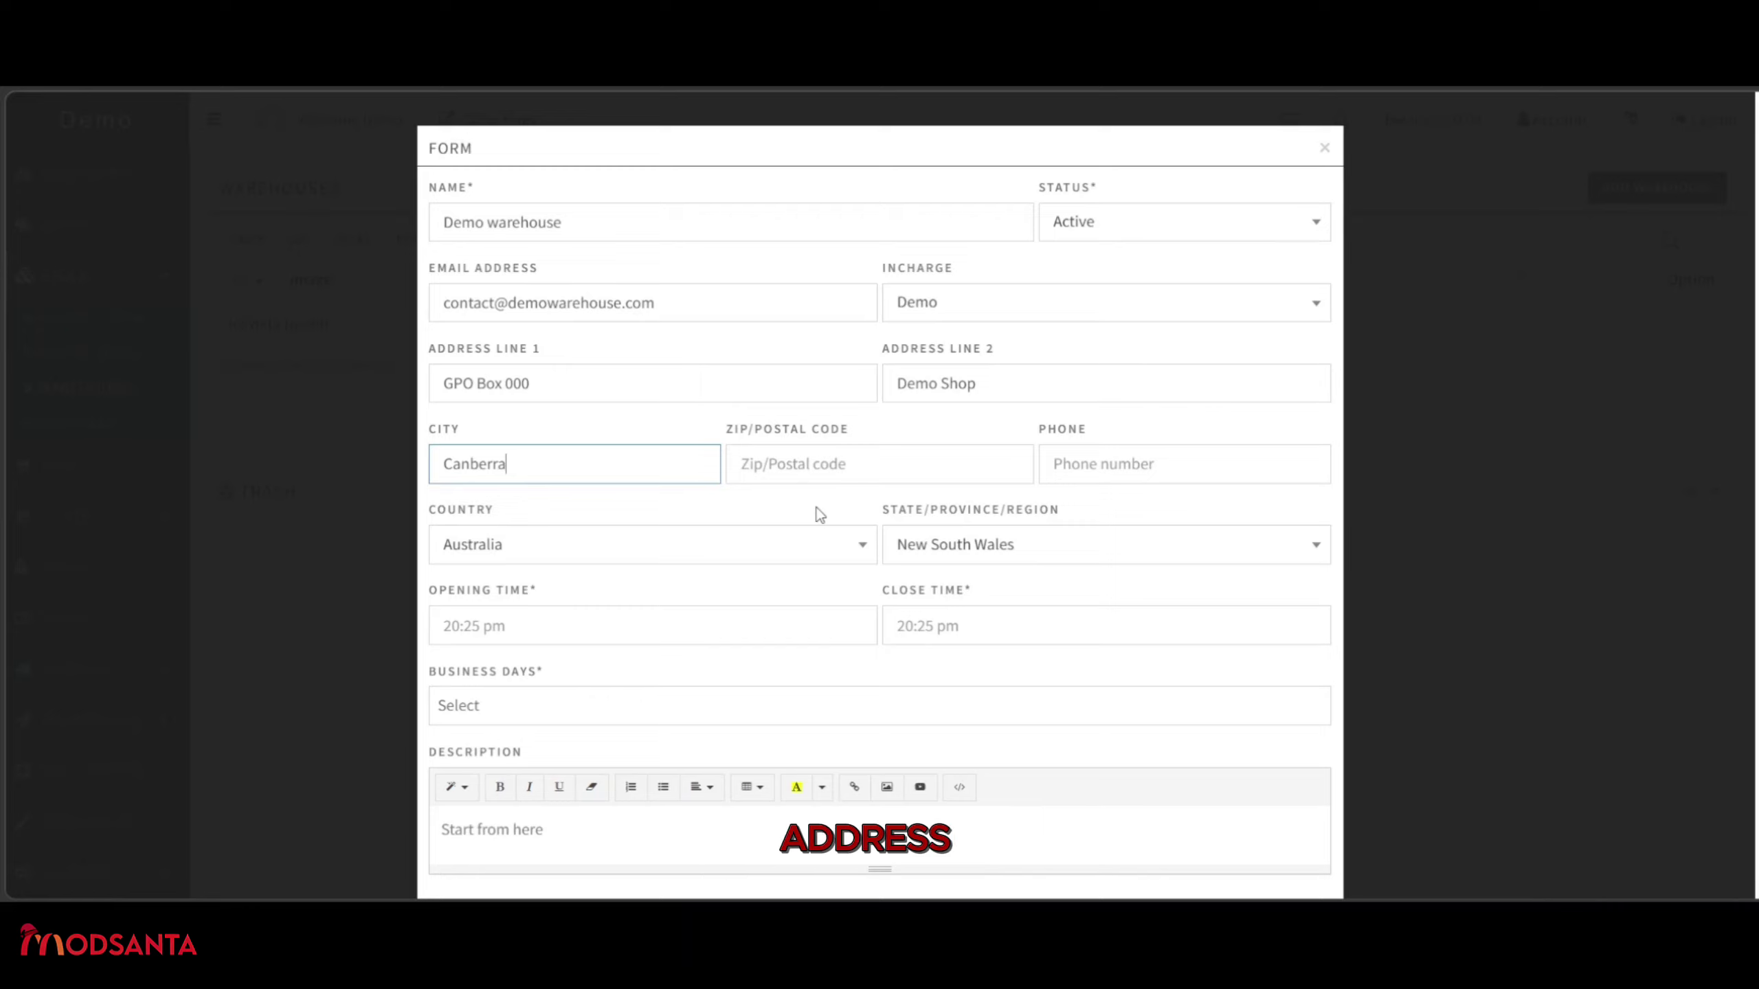
click(794, 458)
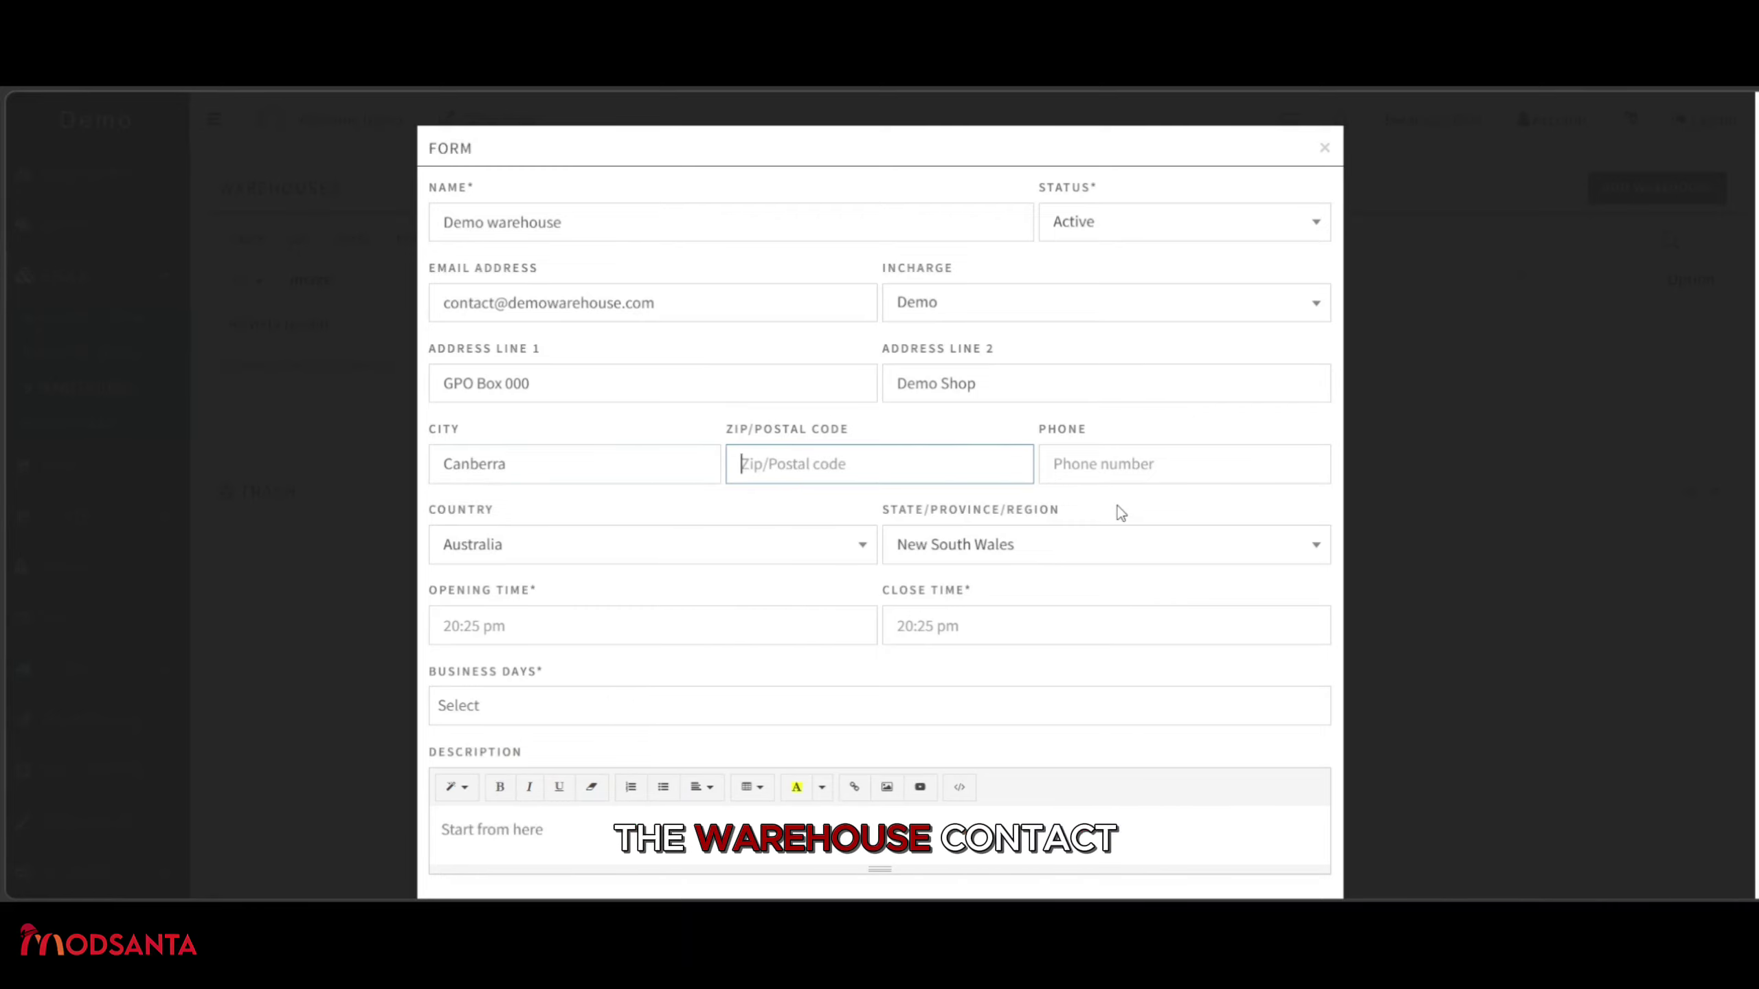
Enter postal code 2601 and the warehouse phone number.
text(2601)
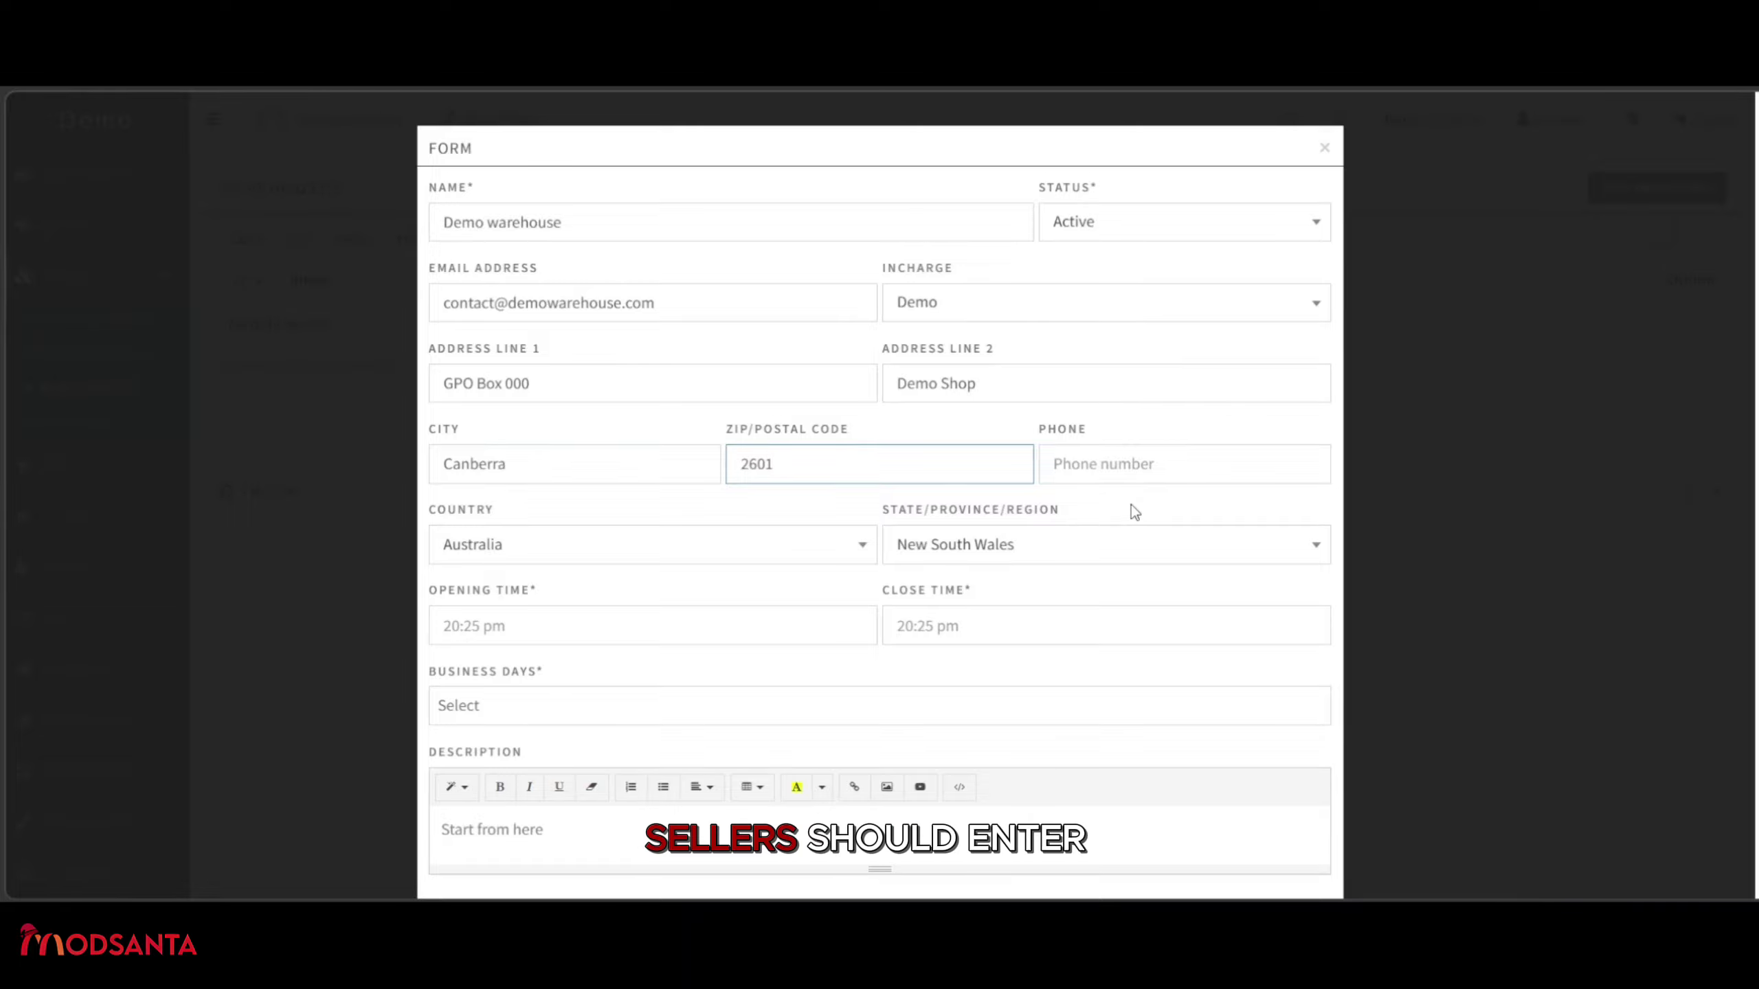
click(1133, 466)
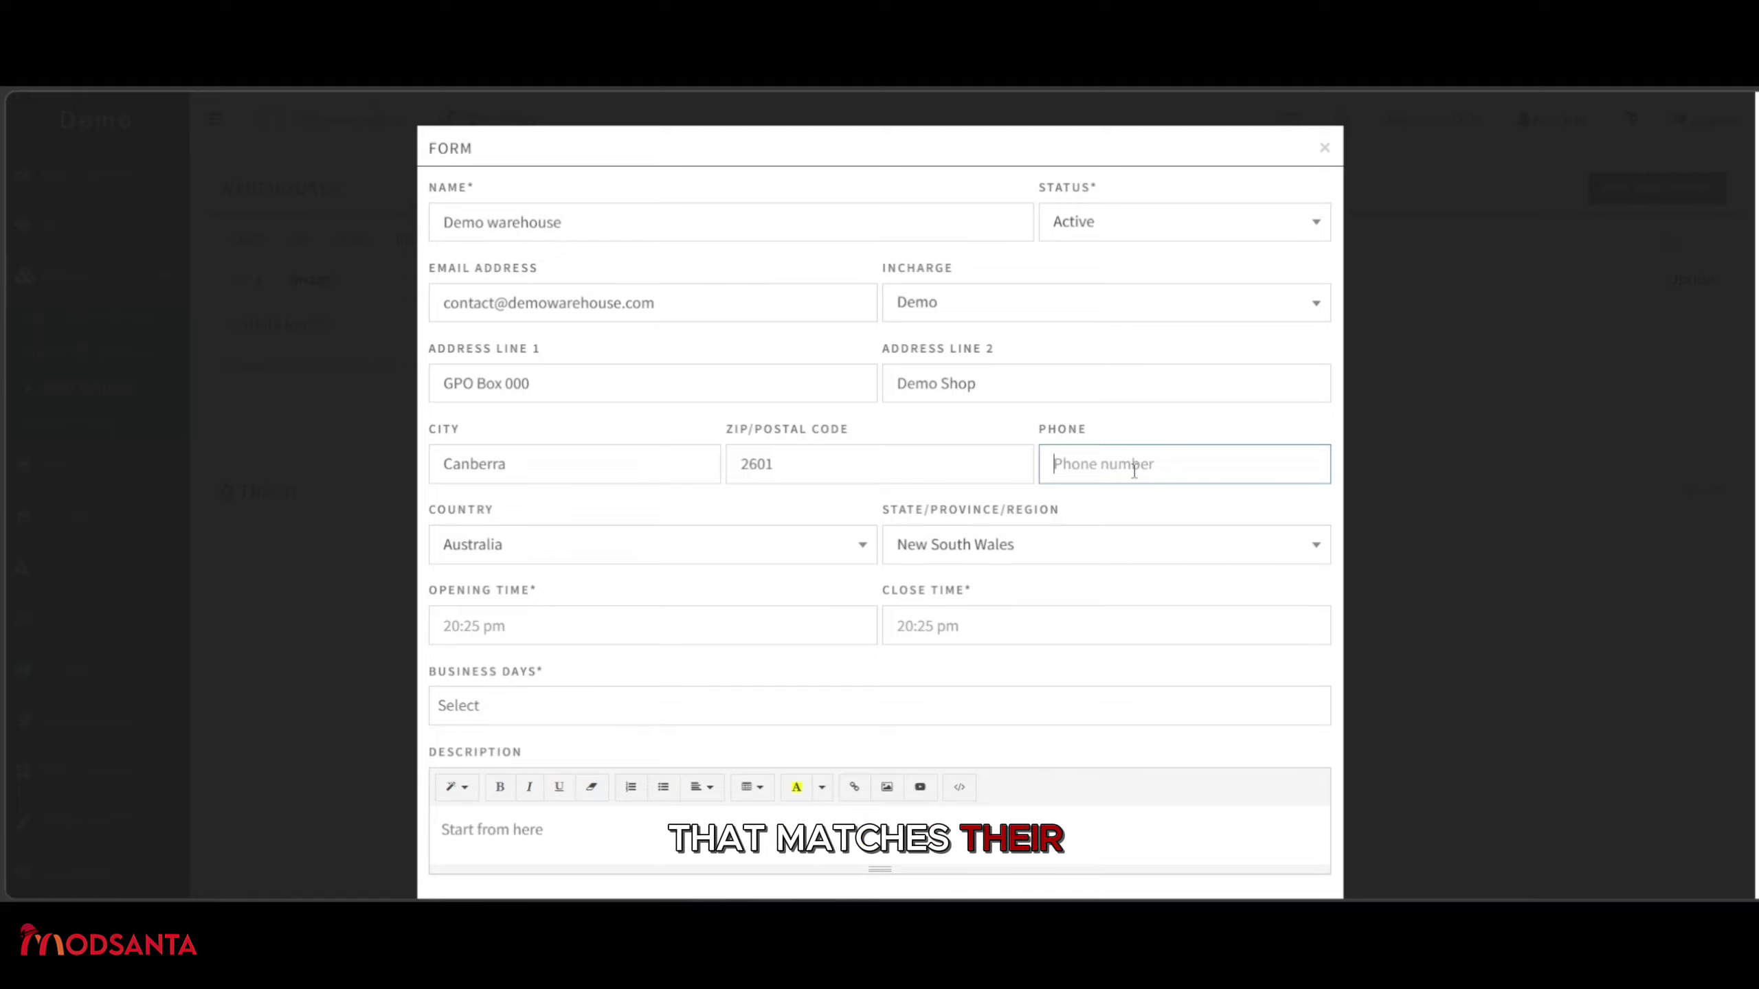
text(123456789)
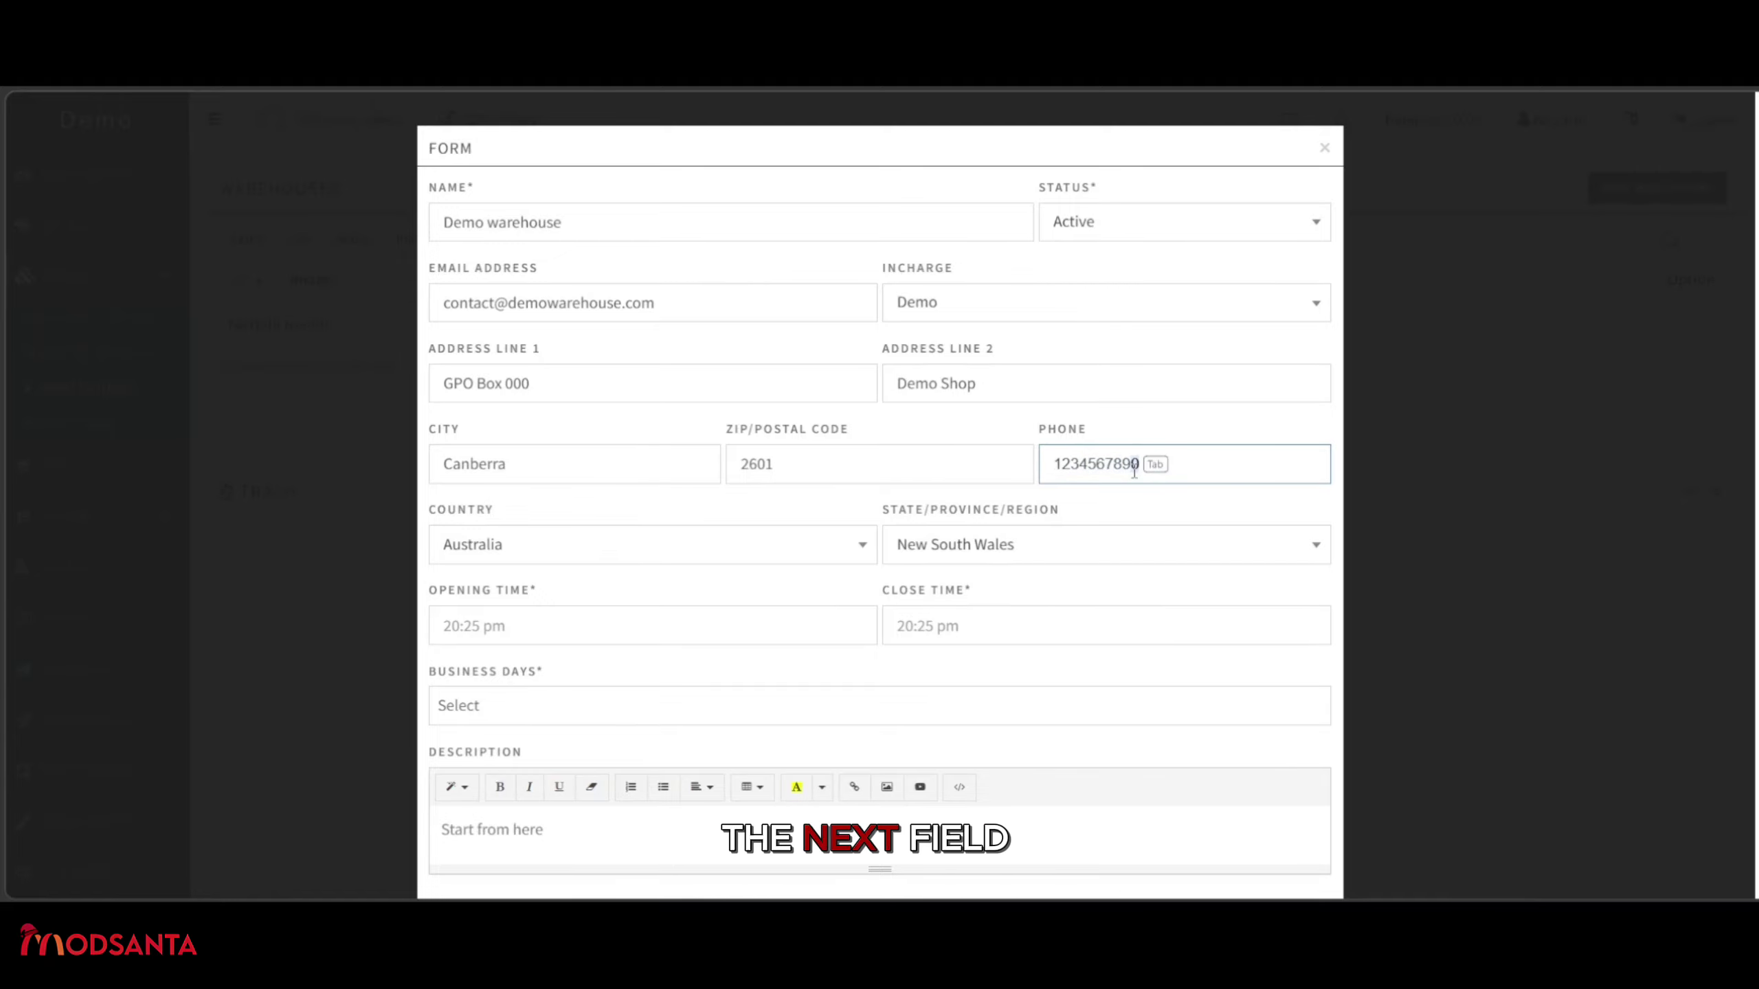
click(814, 514)
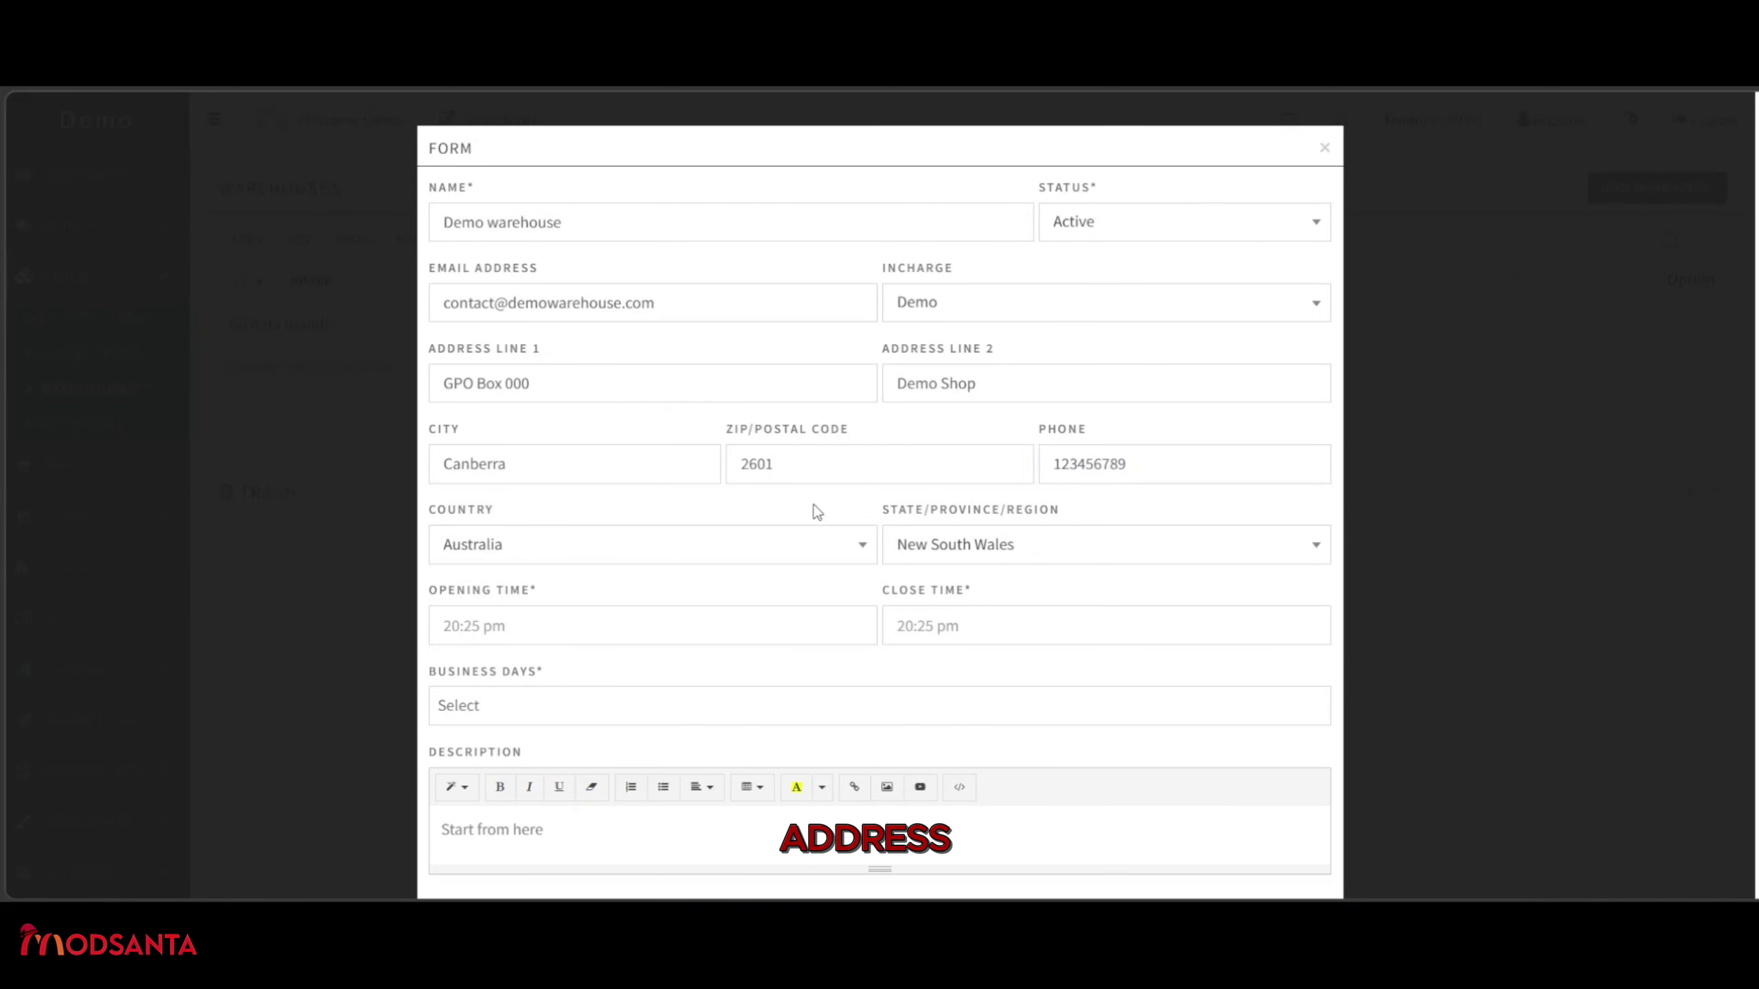
scroll(740, 519, down, 2)
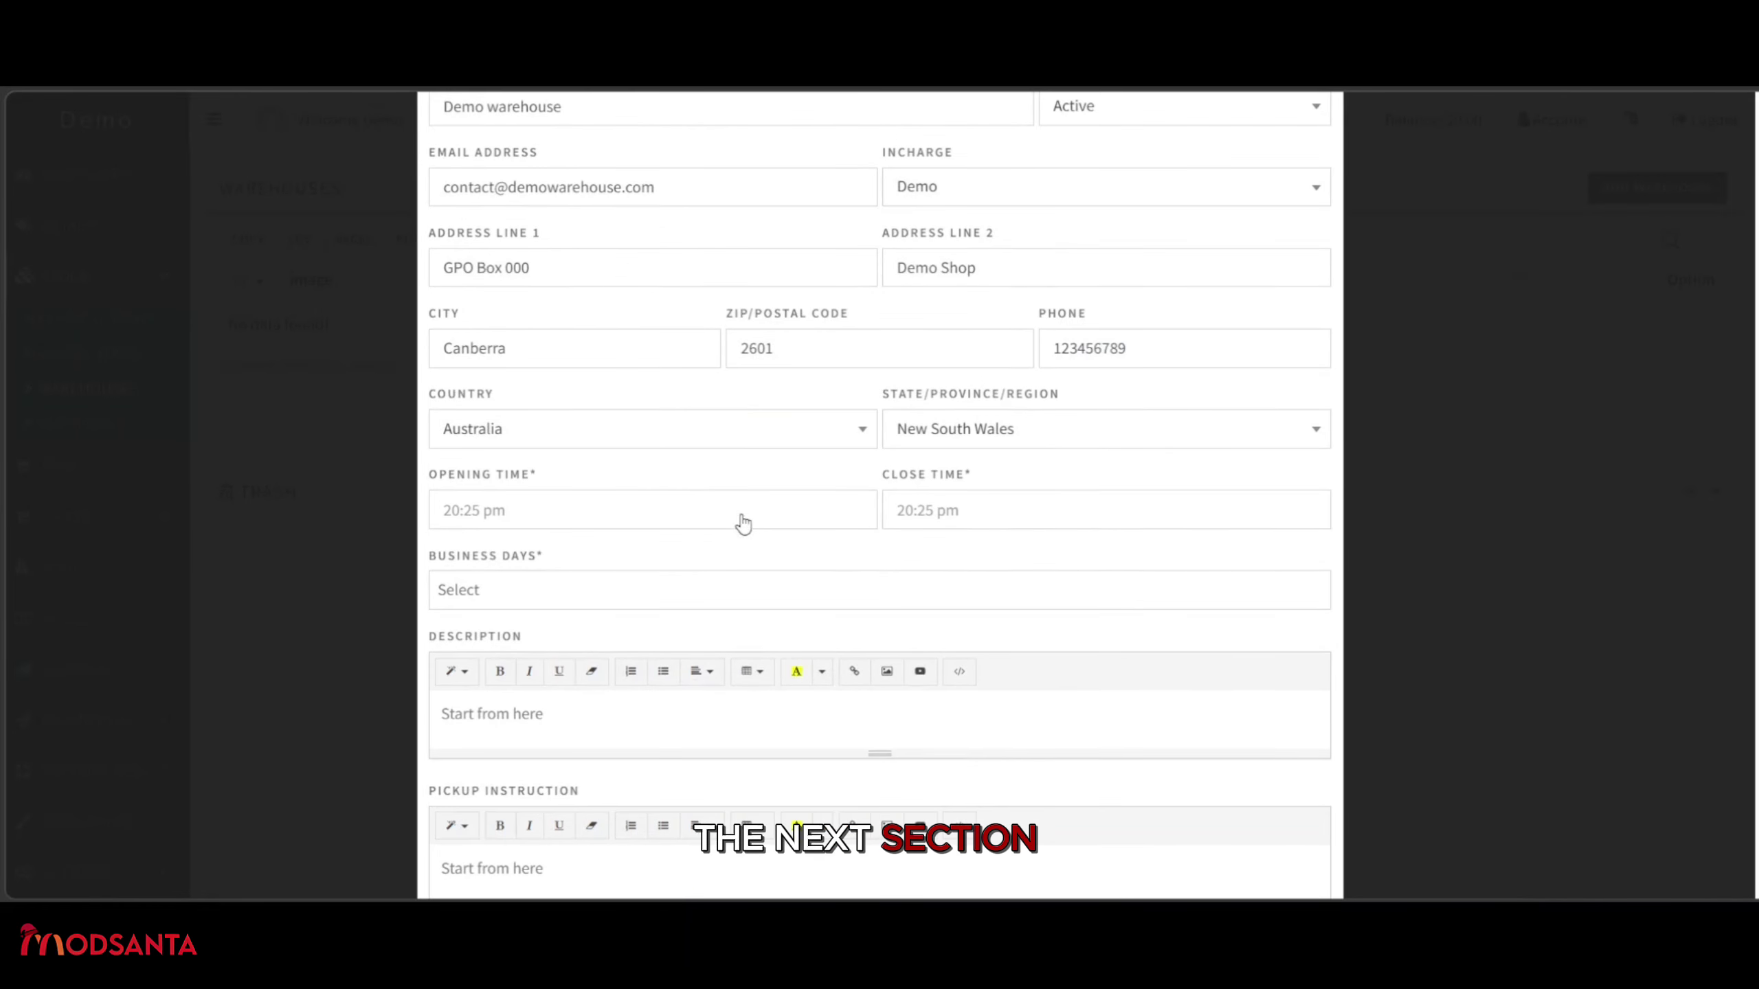
Set the opening time to 08:00 AM.
click(616, 514)
click(469, 652)
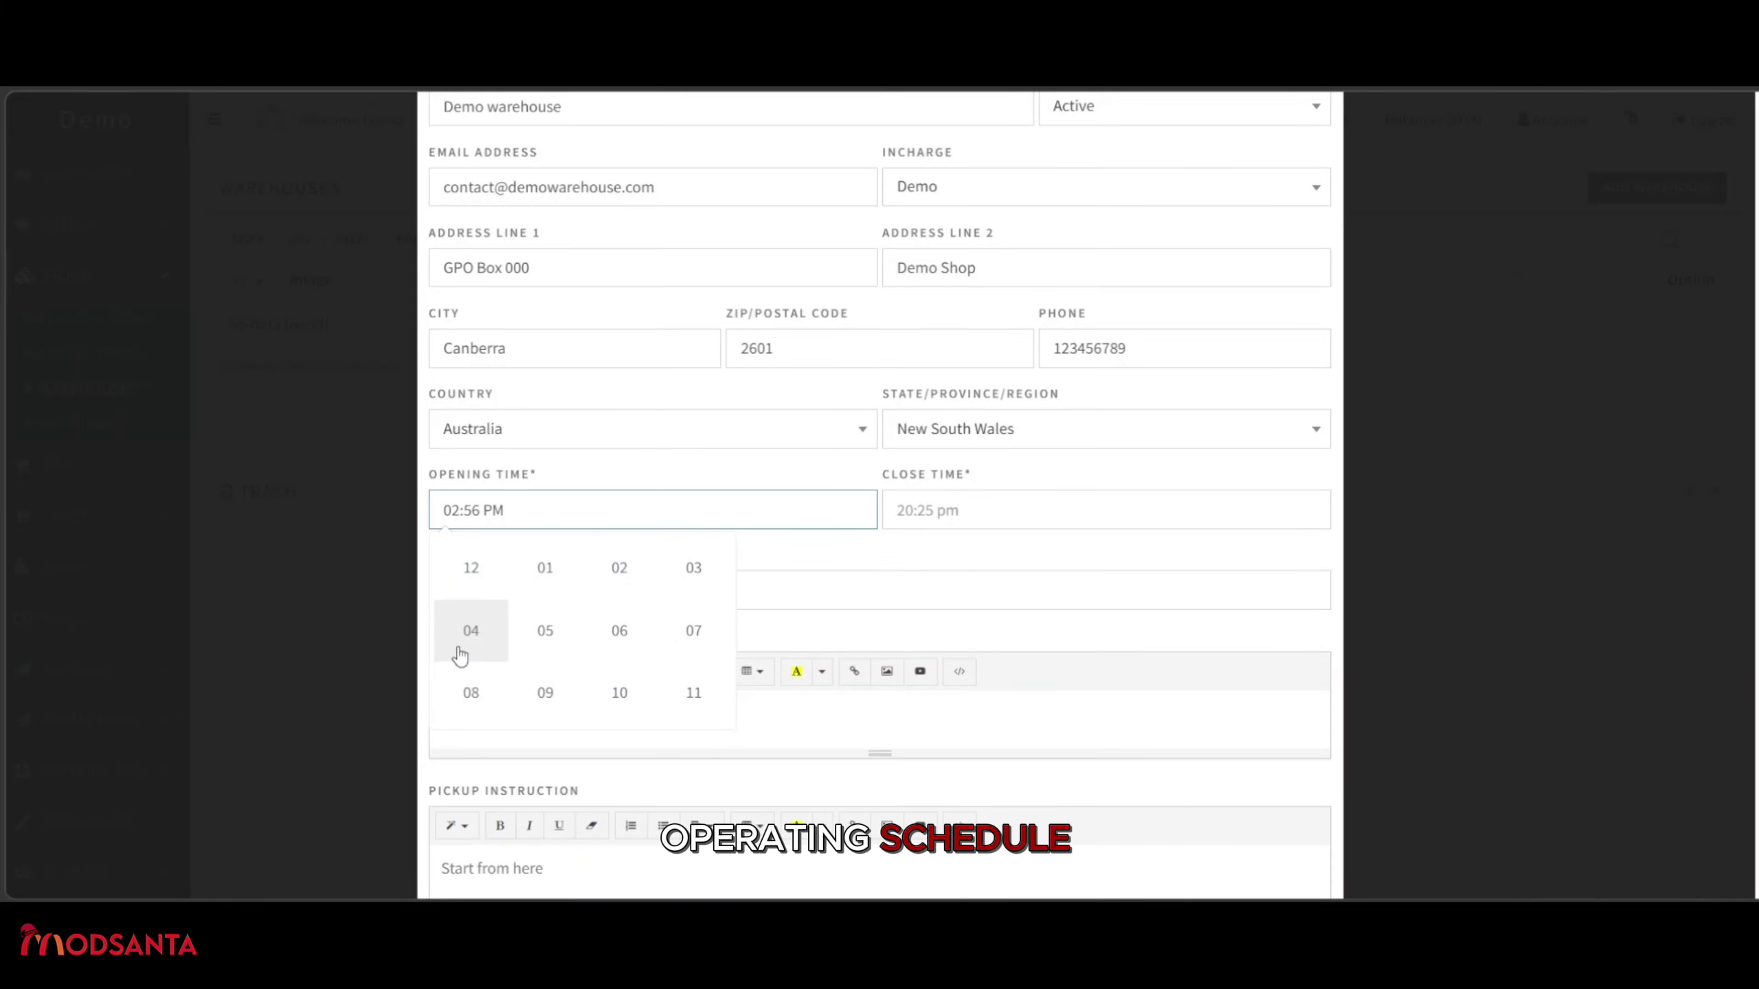
click(471, 692)
click(616, 652)
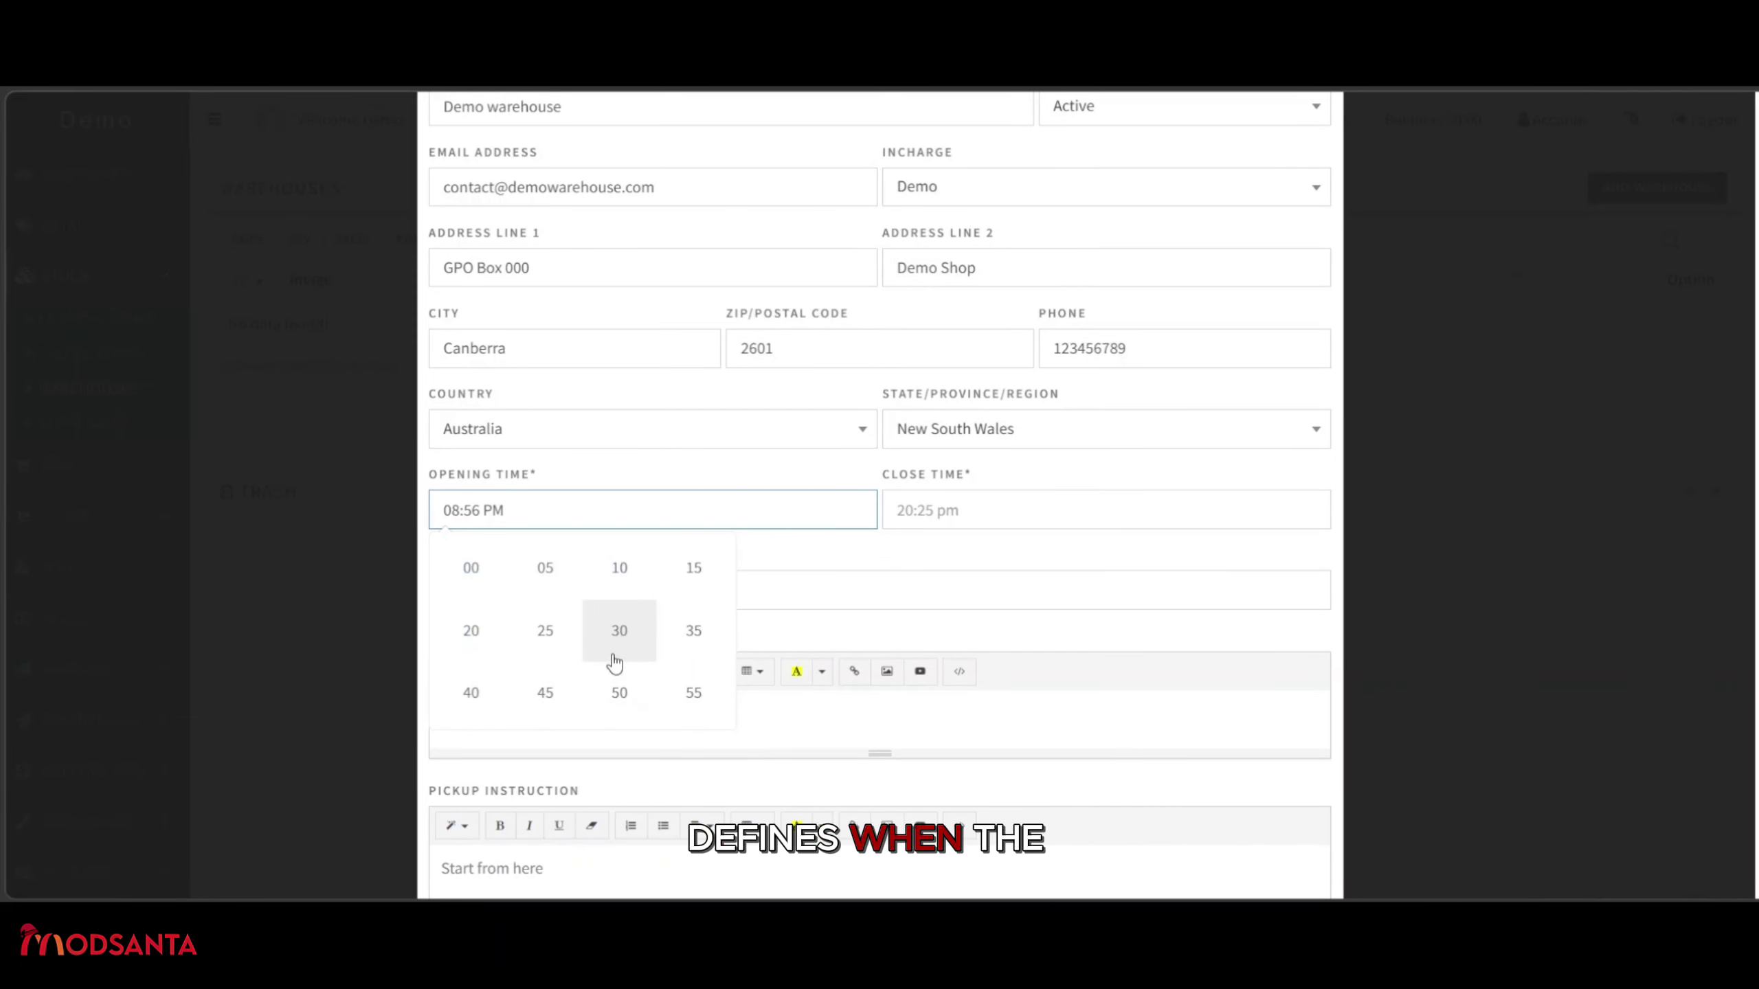
click(471, 567)
click(695, 653)
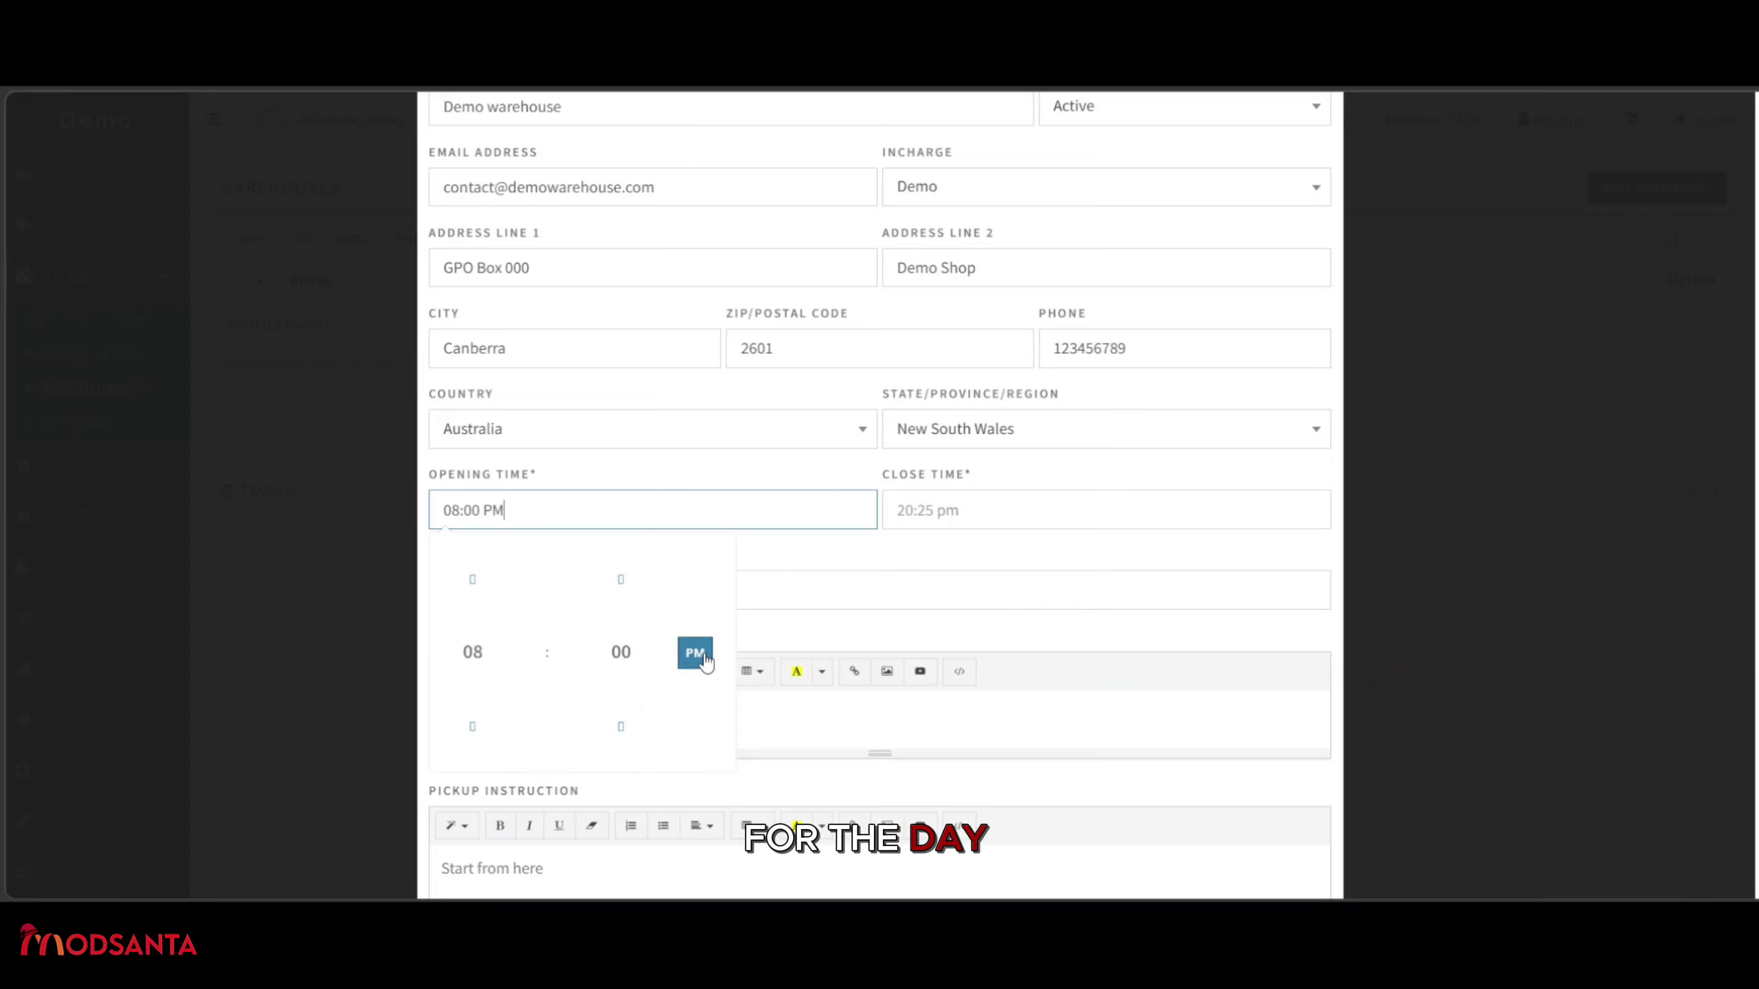
Set the close time to 06:00 PM.
click(1031, 519)
click(953, 661)
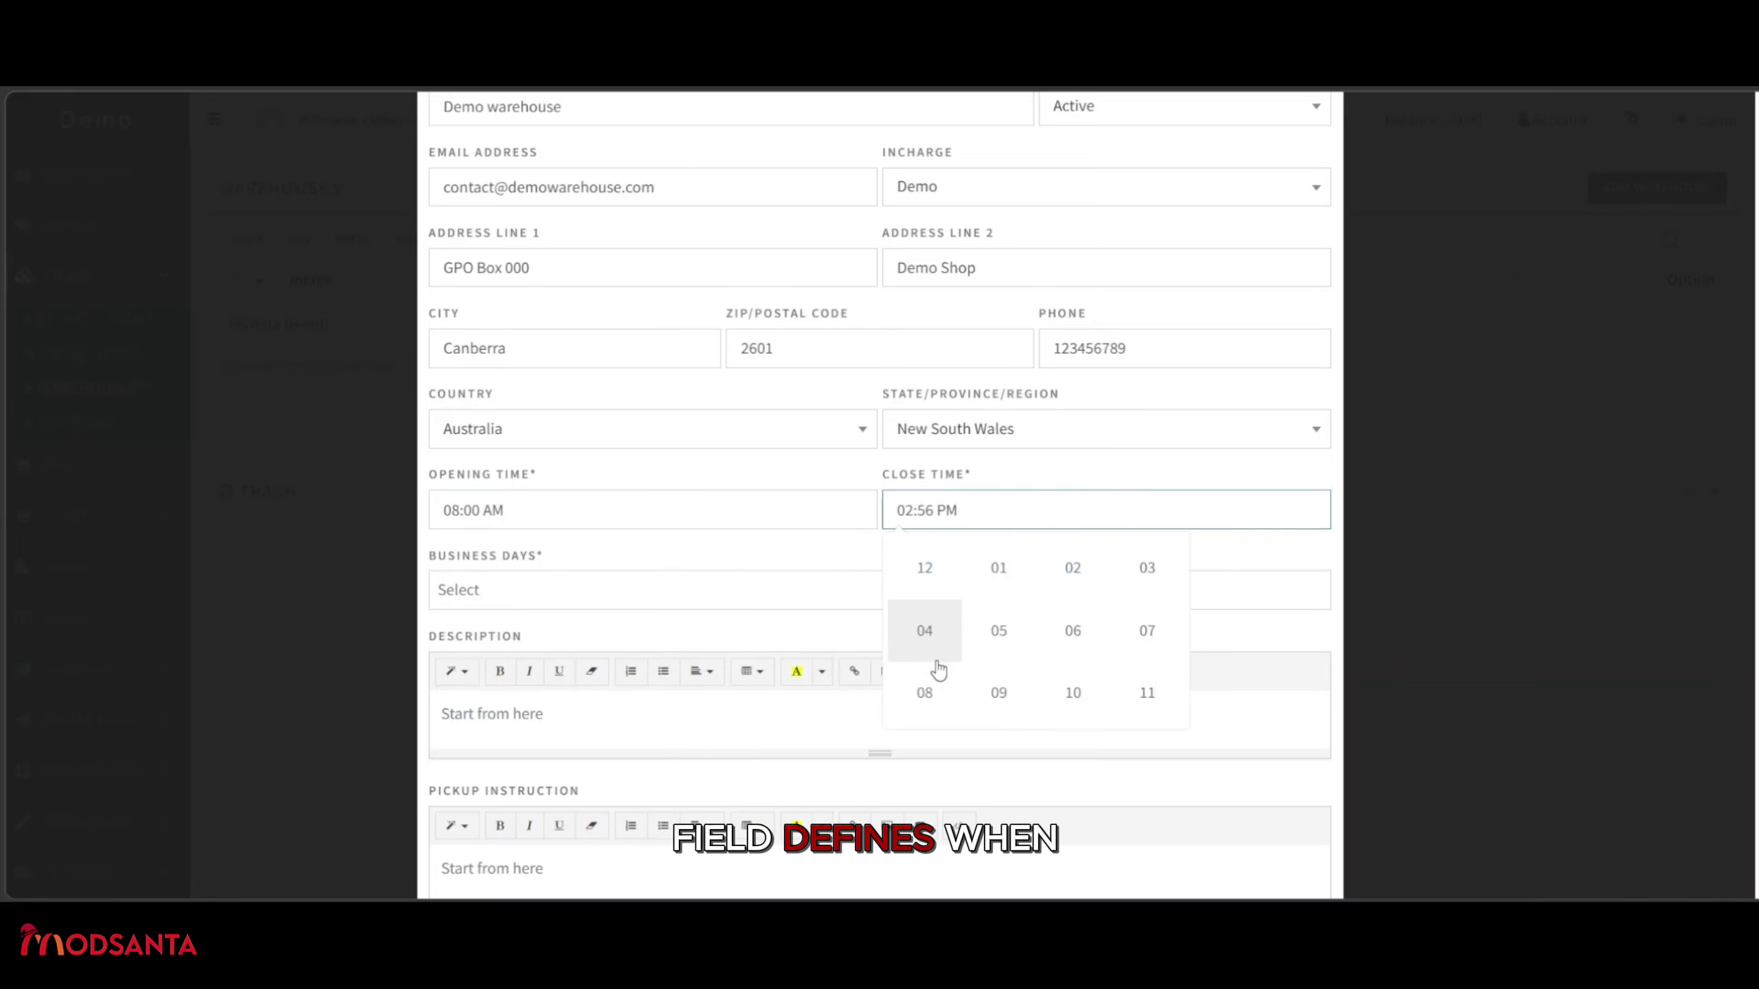
click(1078, 631)
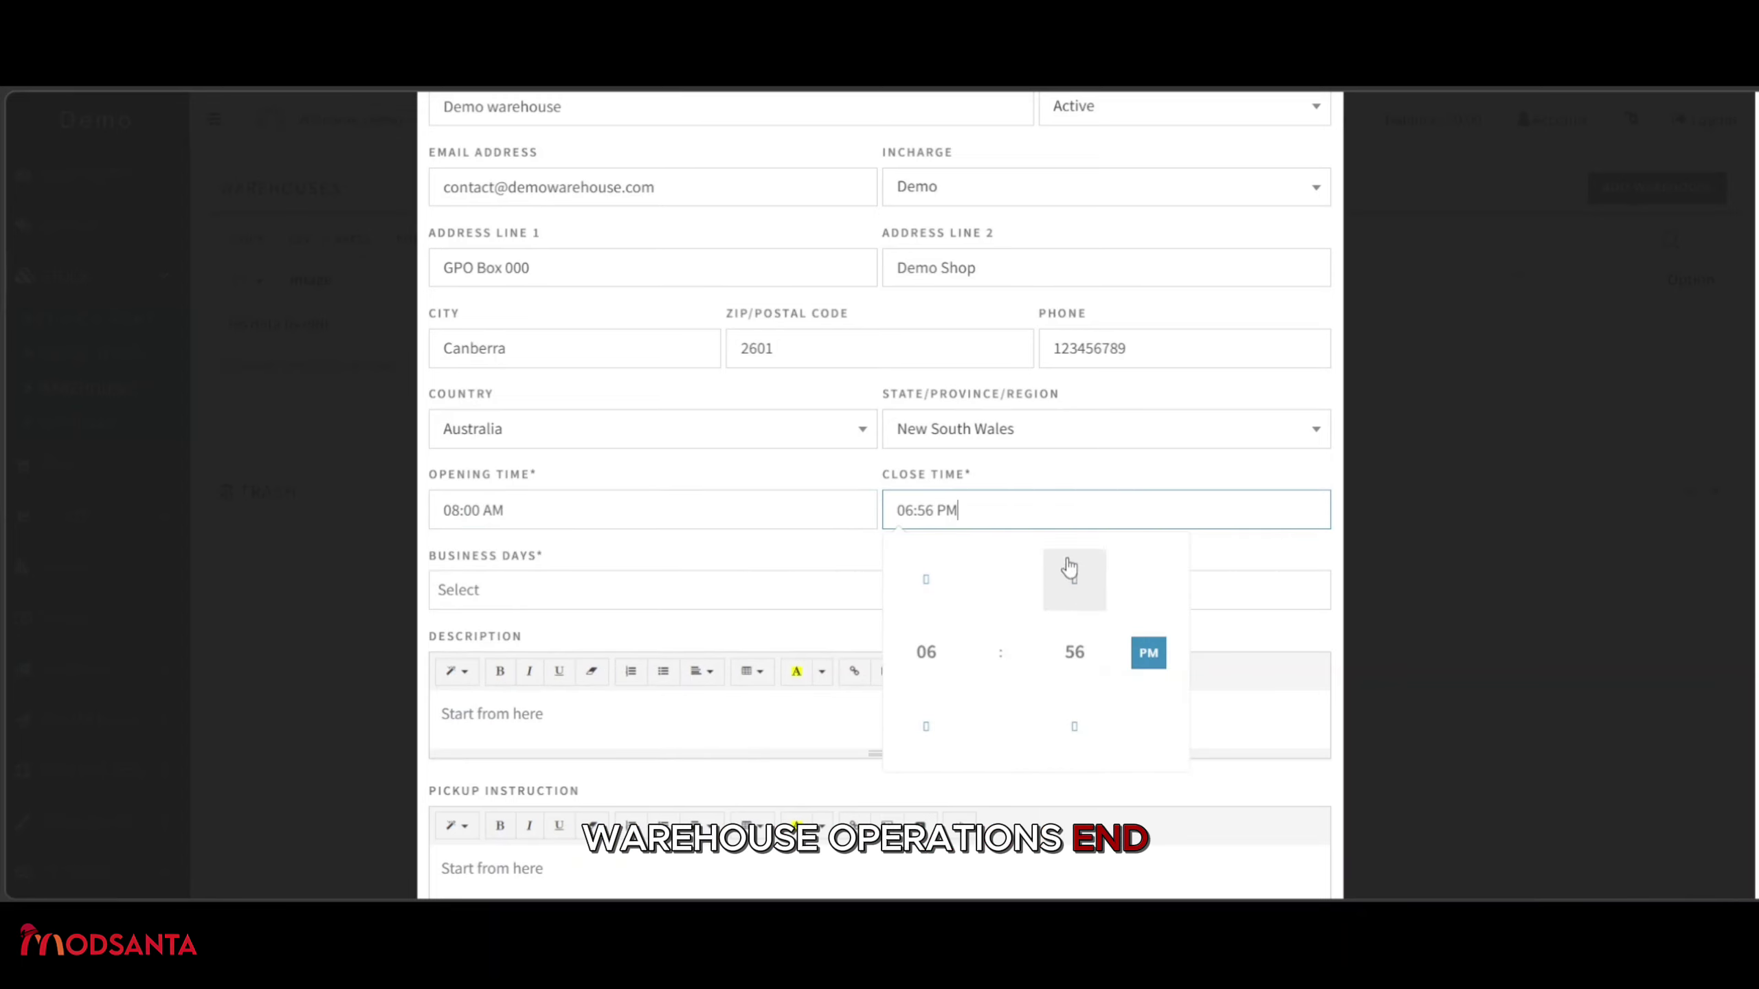
click(1067, 653)
click(924, 568)
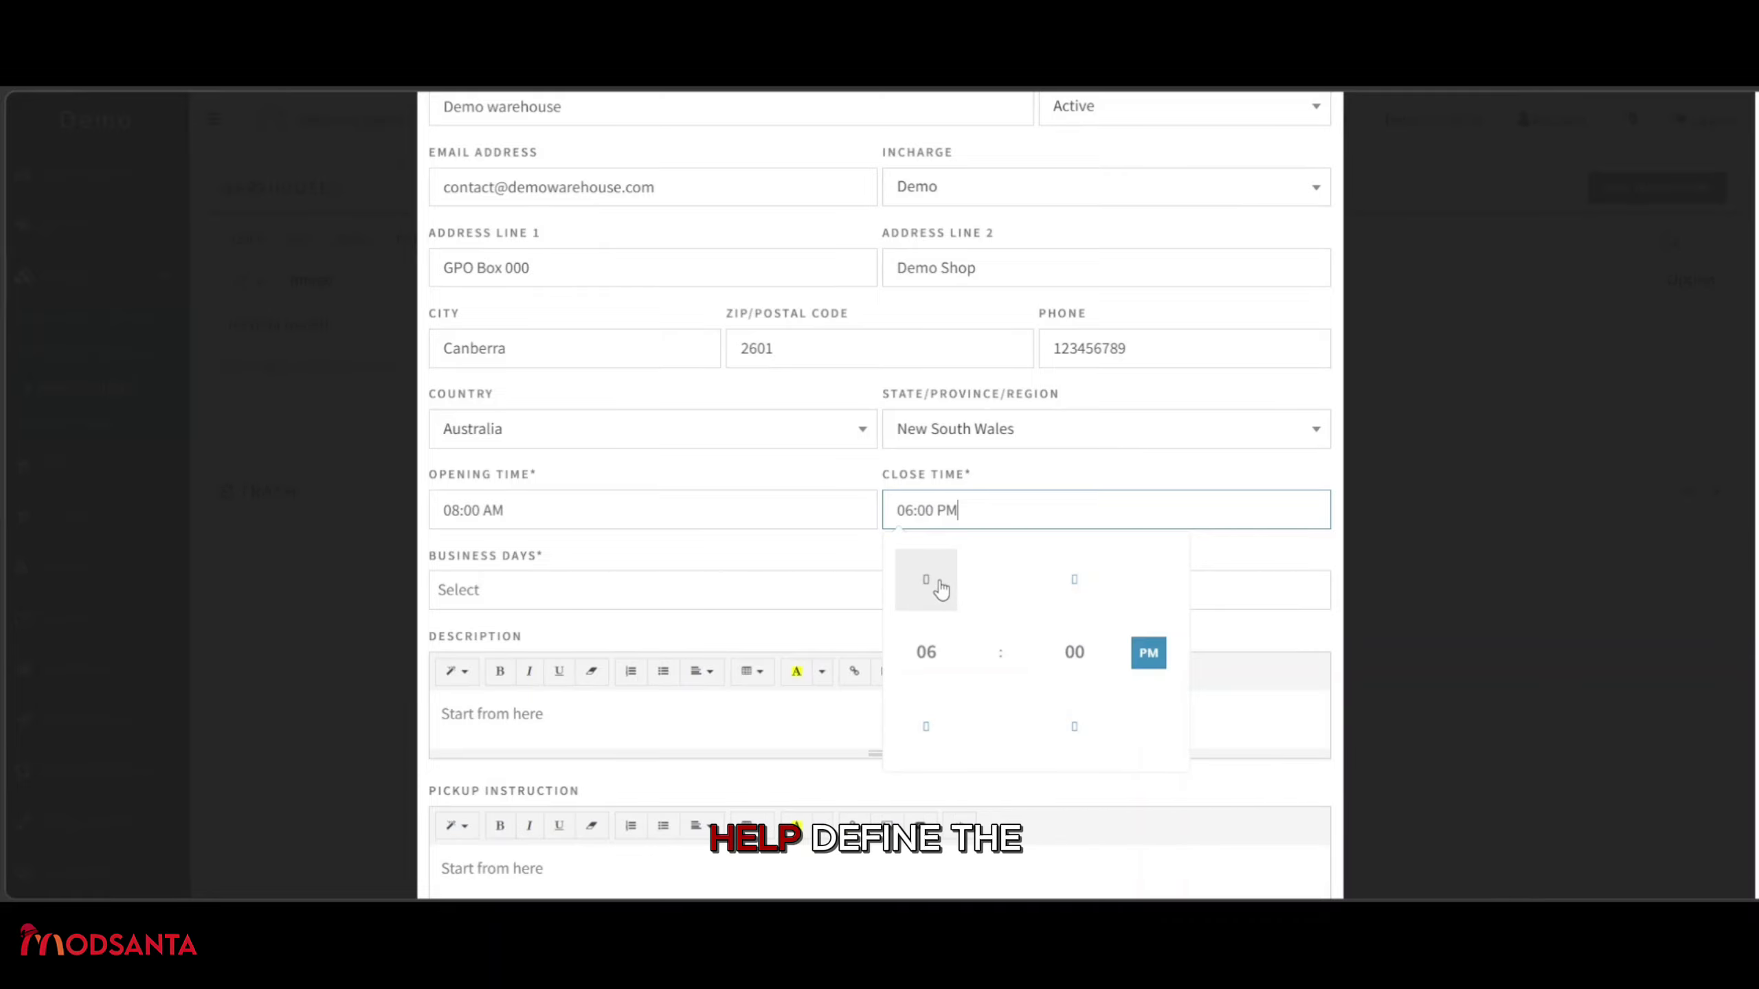
click(1253, 583)
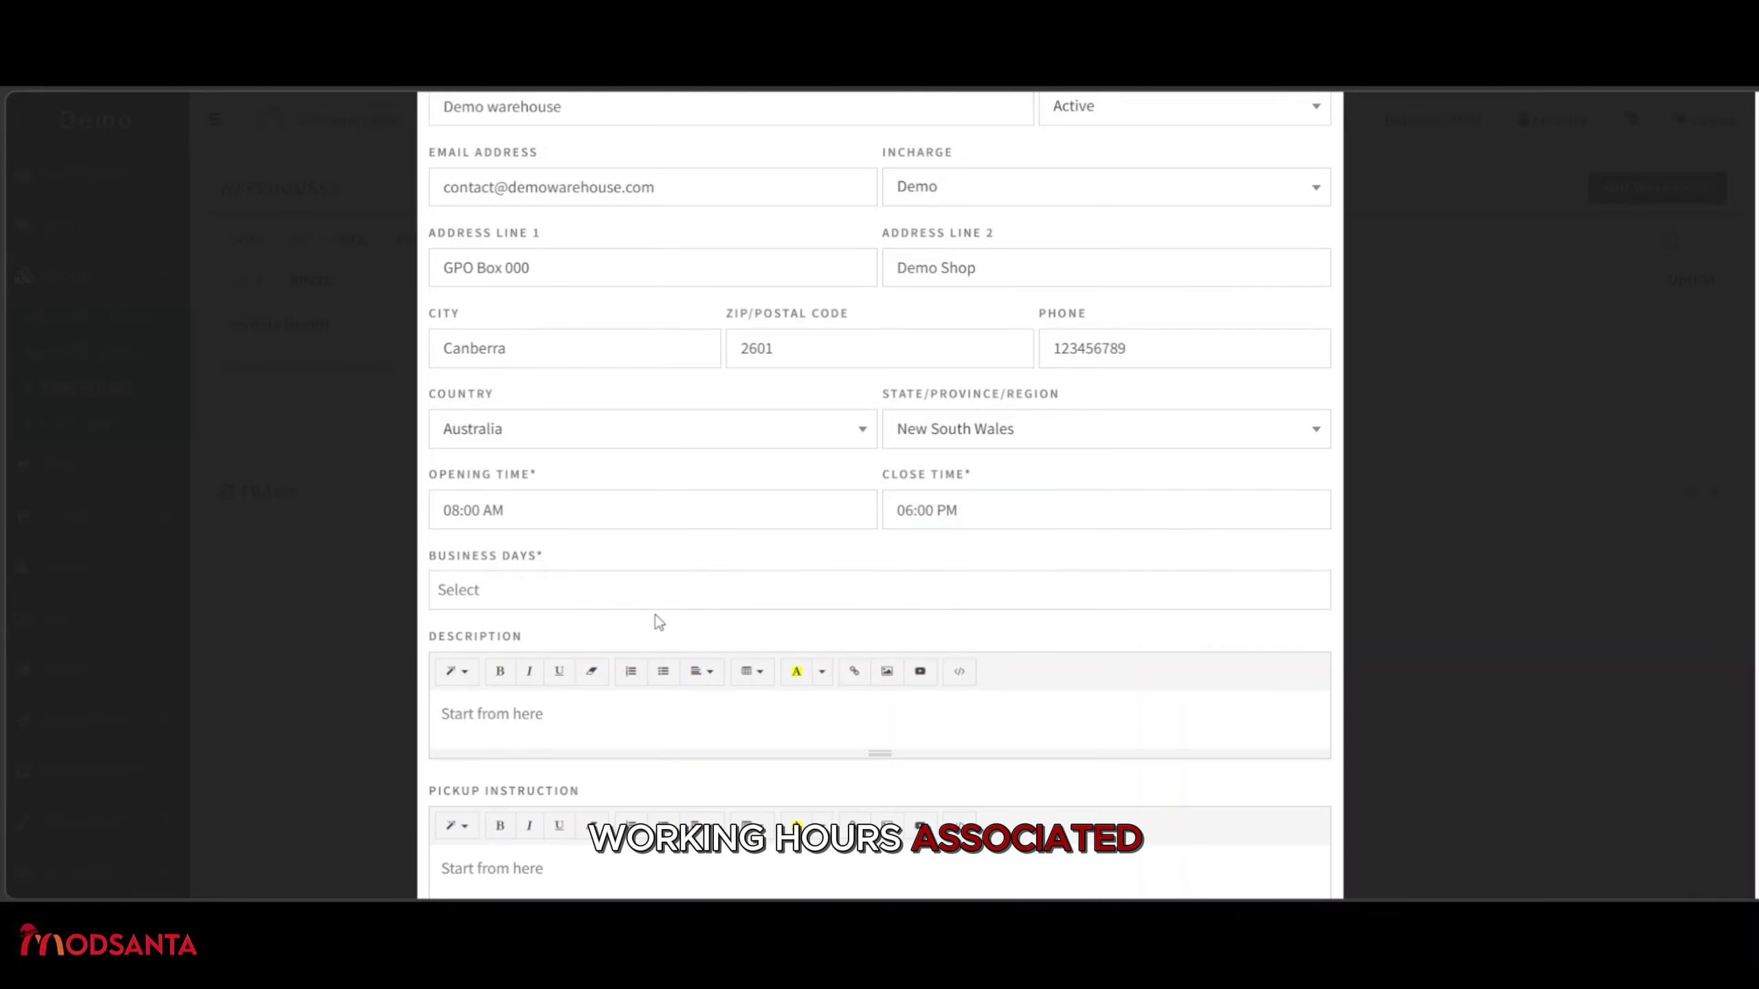
Select Monday, Tuesday, Wednesday, Thursday and Friday as business days.
click(676, 592)
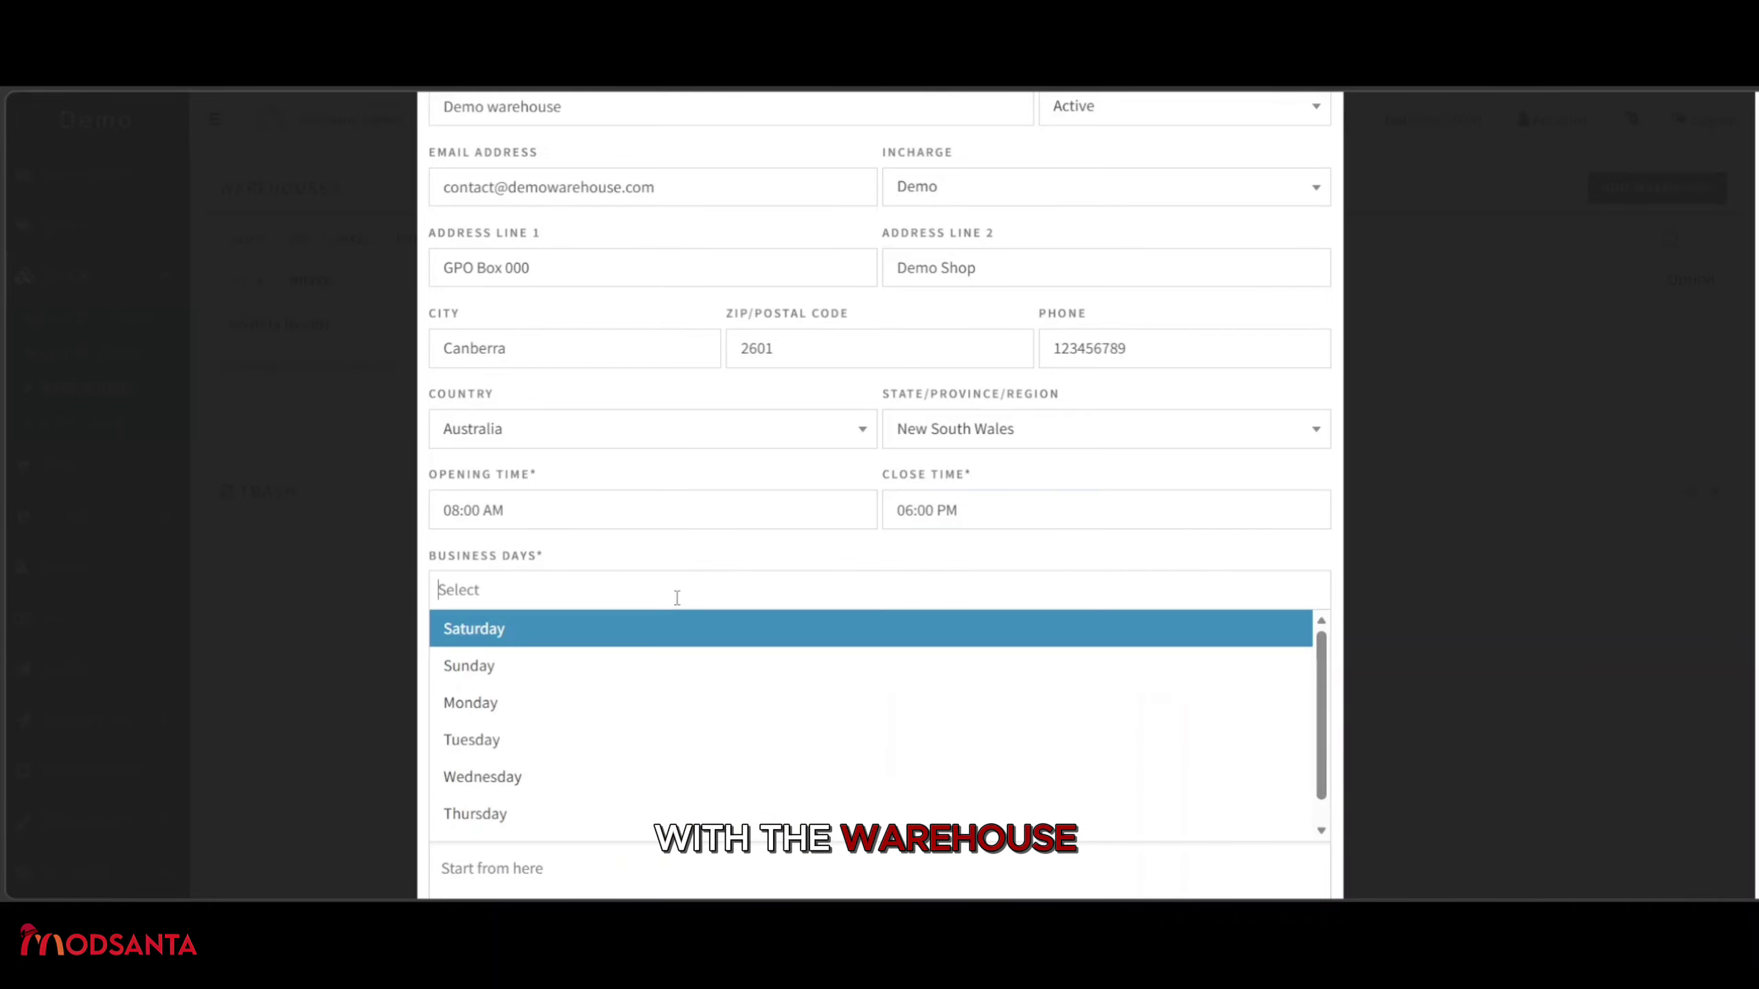
click(487, 703)
scroll(665, 511, down, 2)
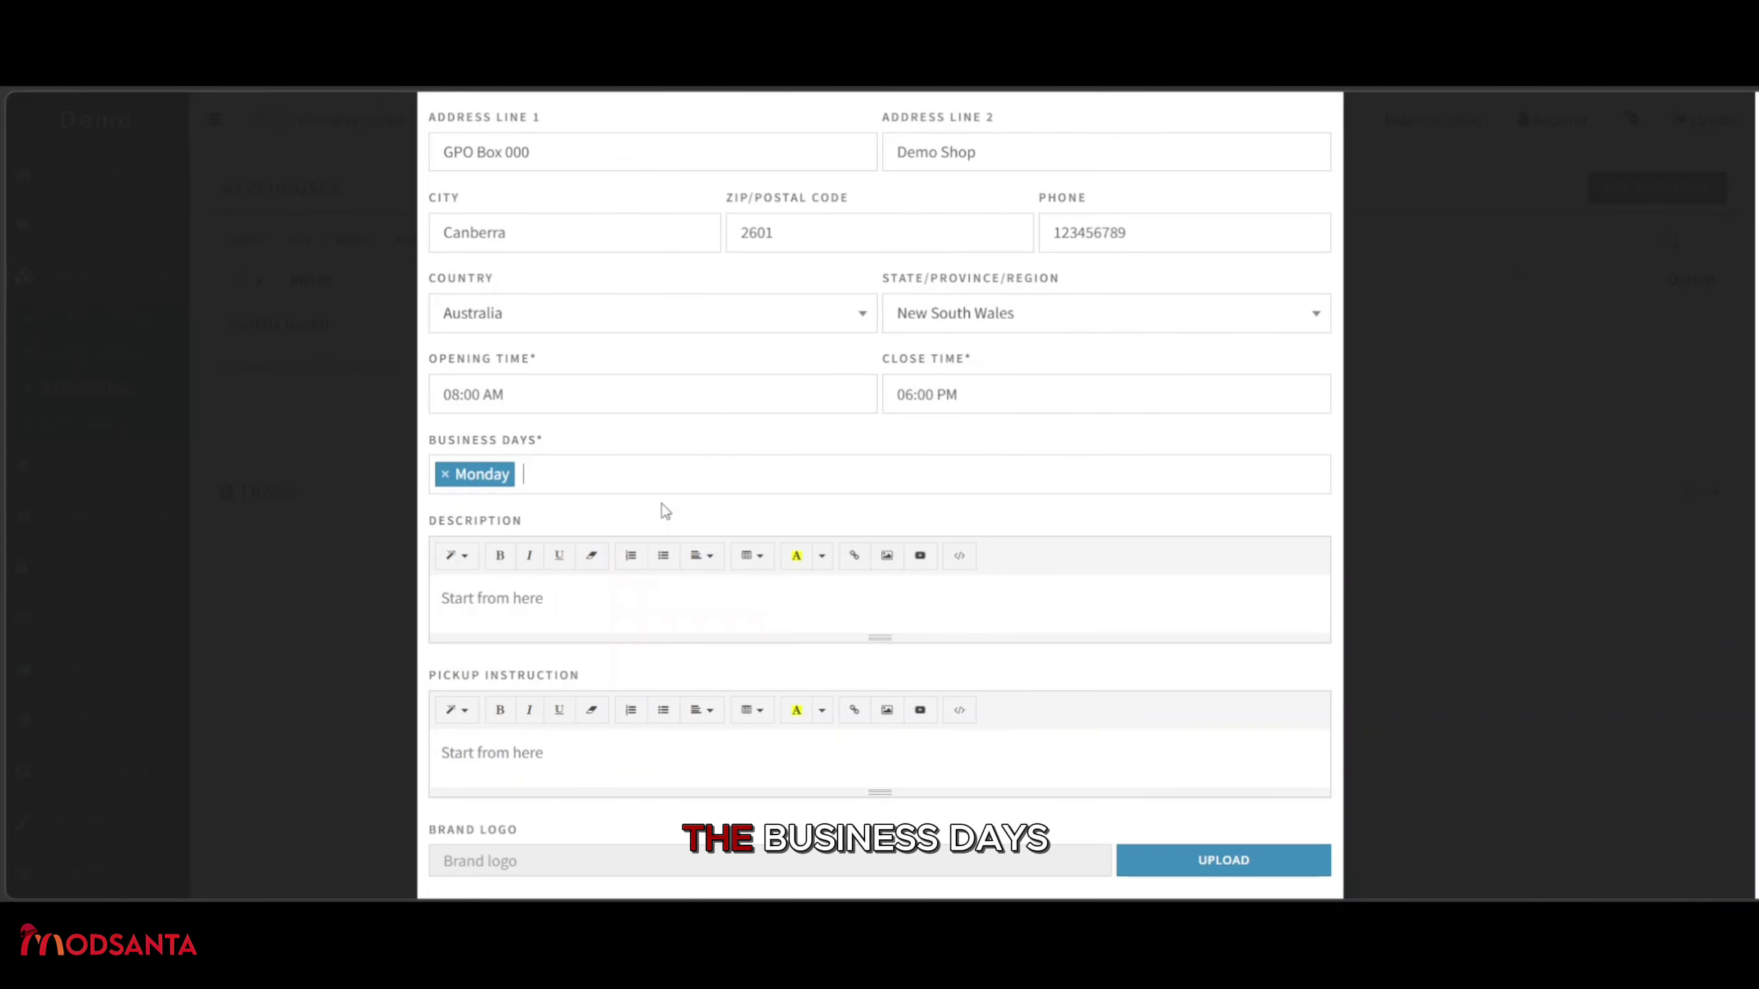
click(601, 489)
click(483, 624)
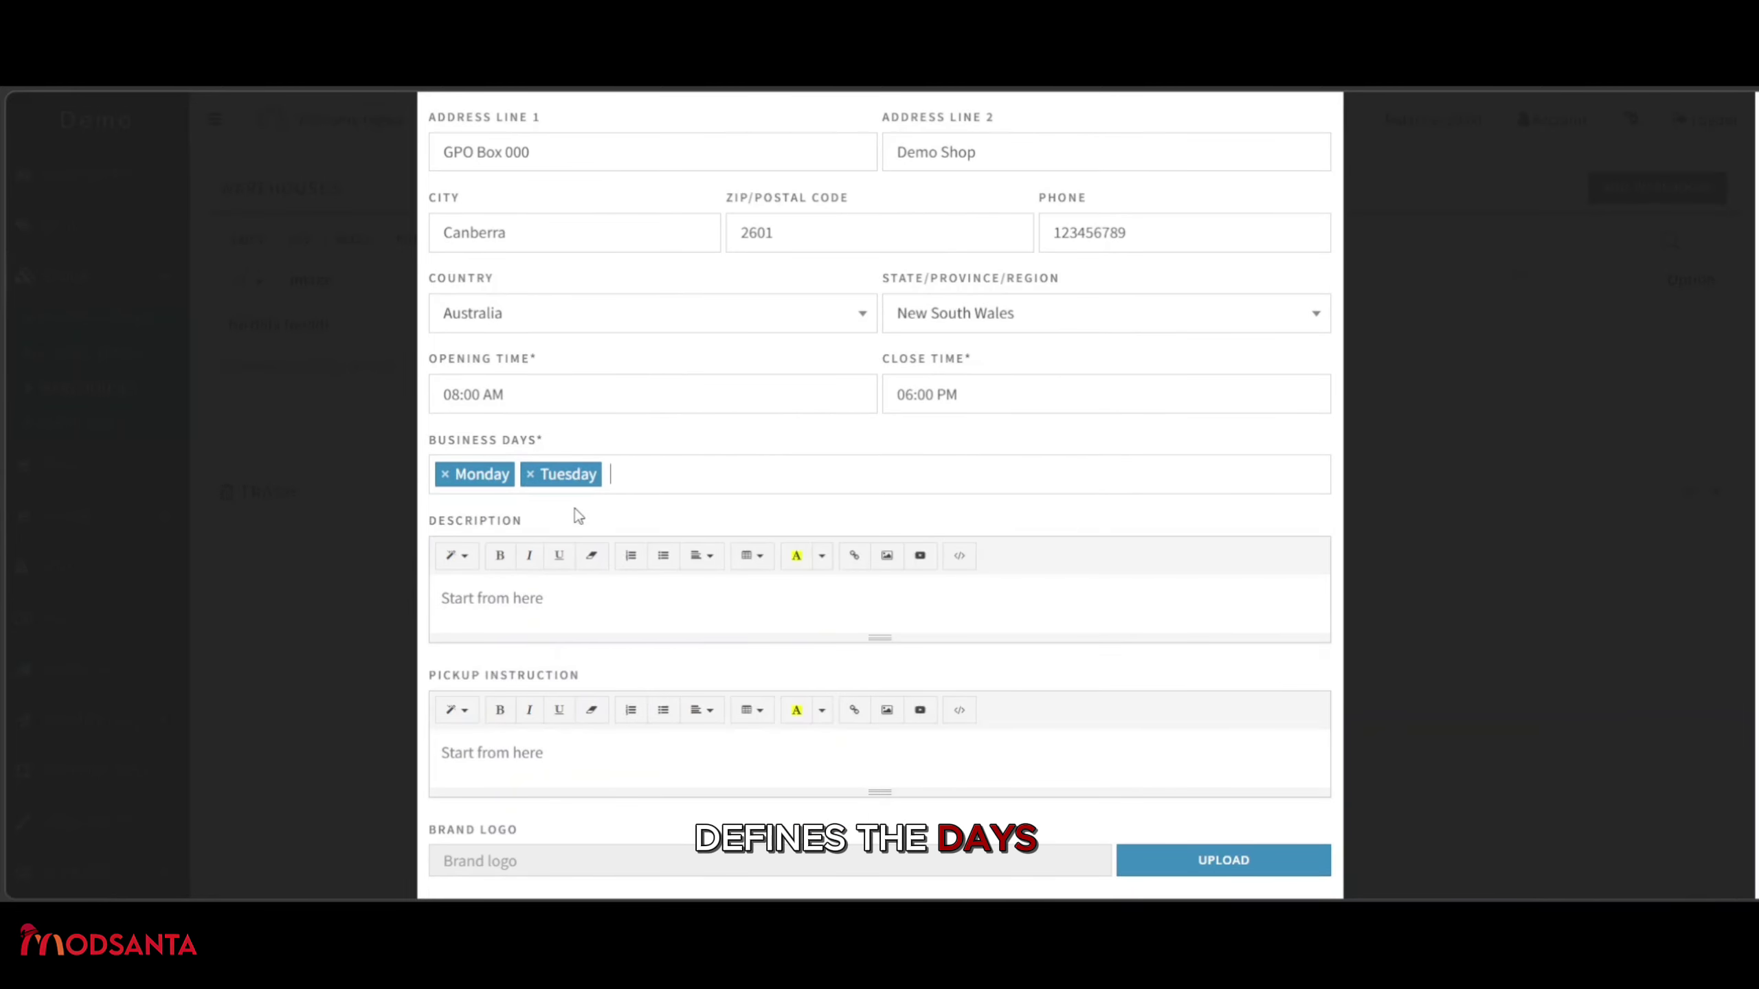
click(663, 479)
click(503, 664)
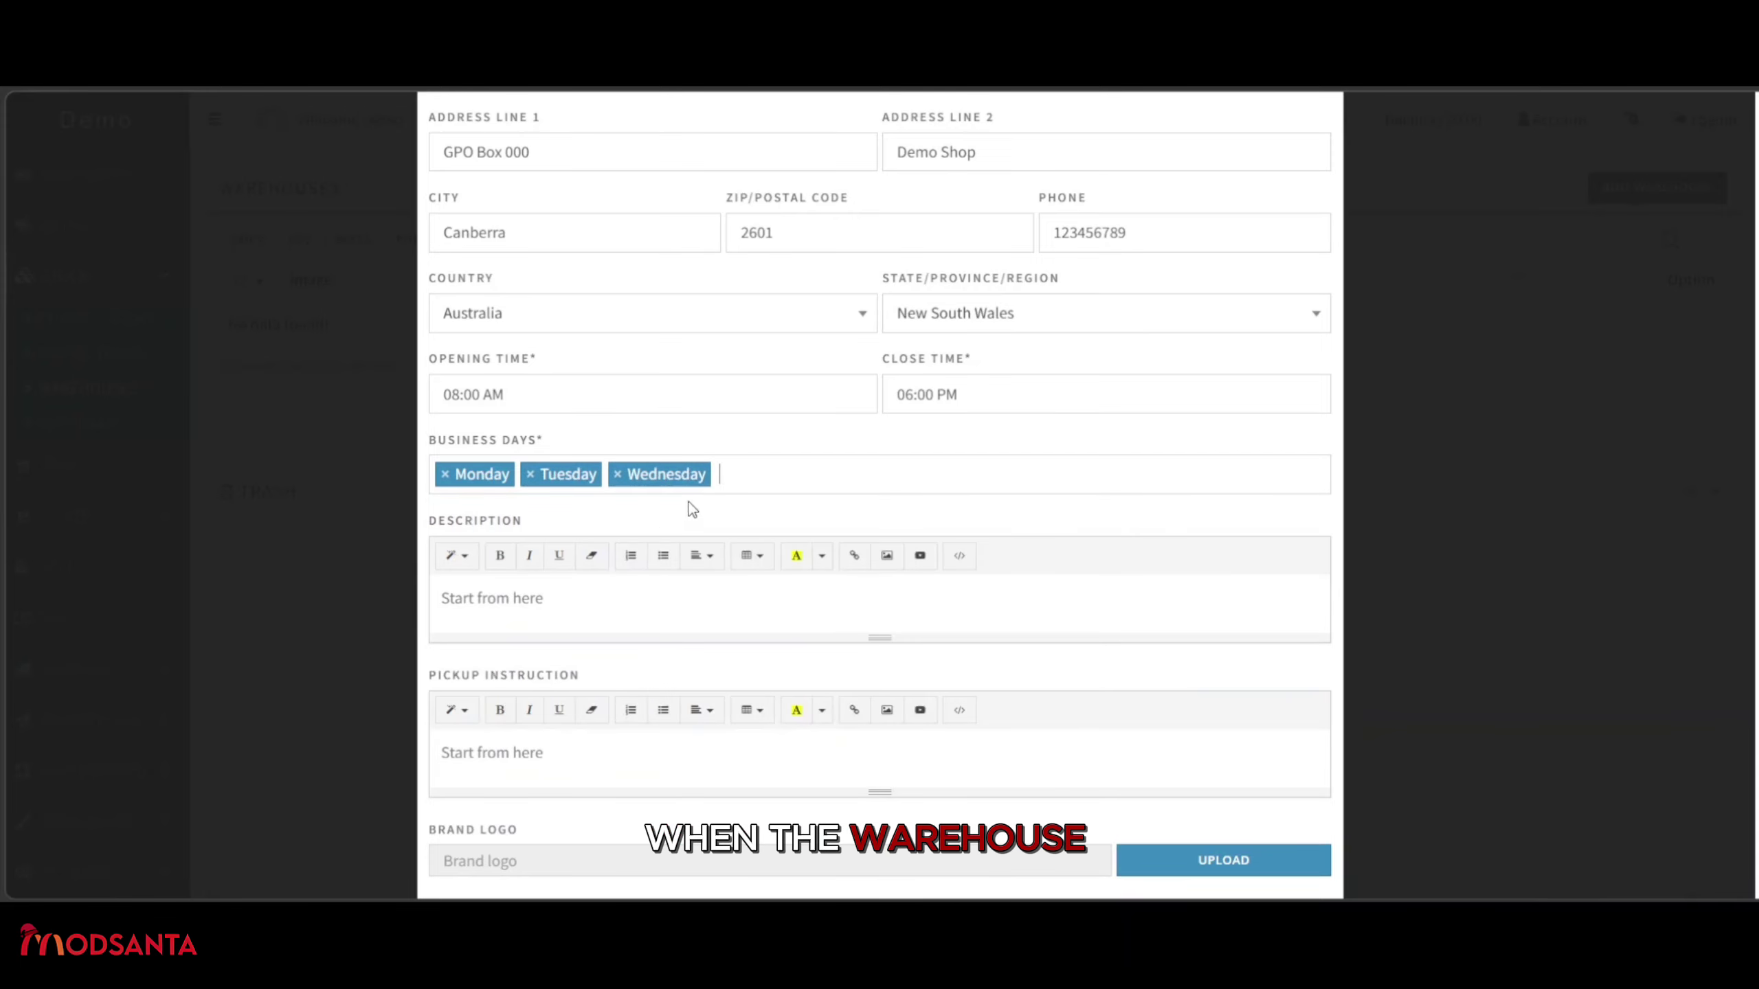
click(731, 481)
click(538, 696)
click(845, 485)
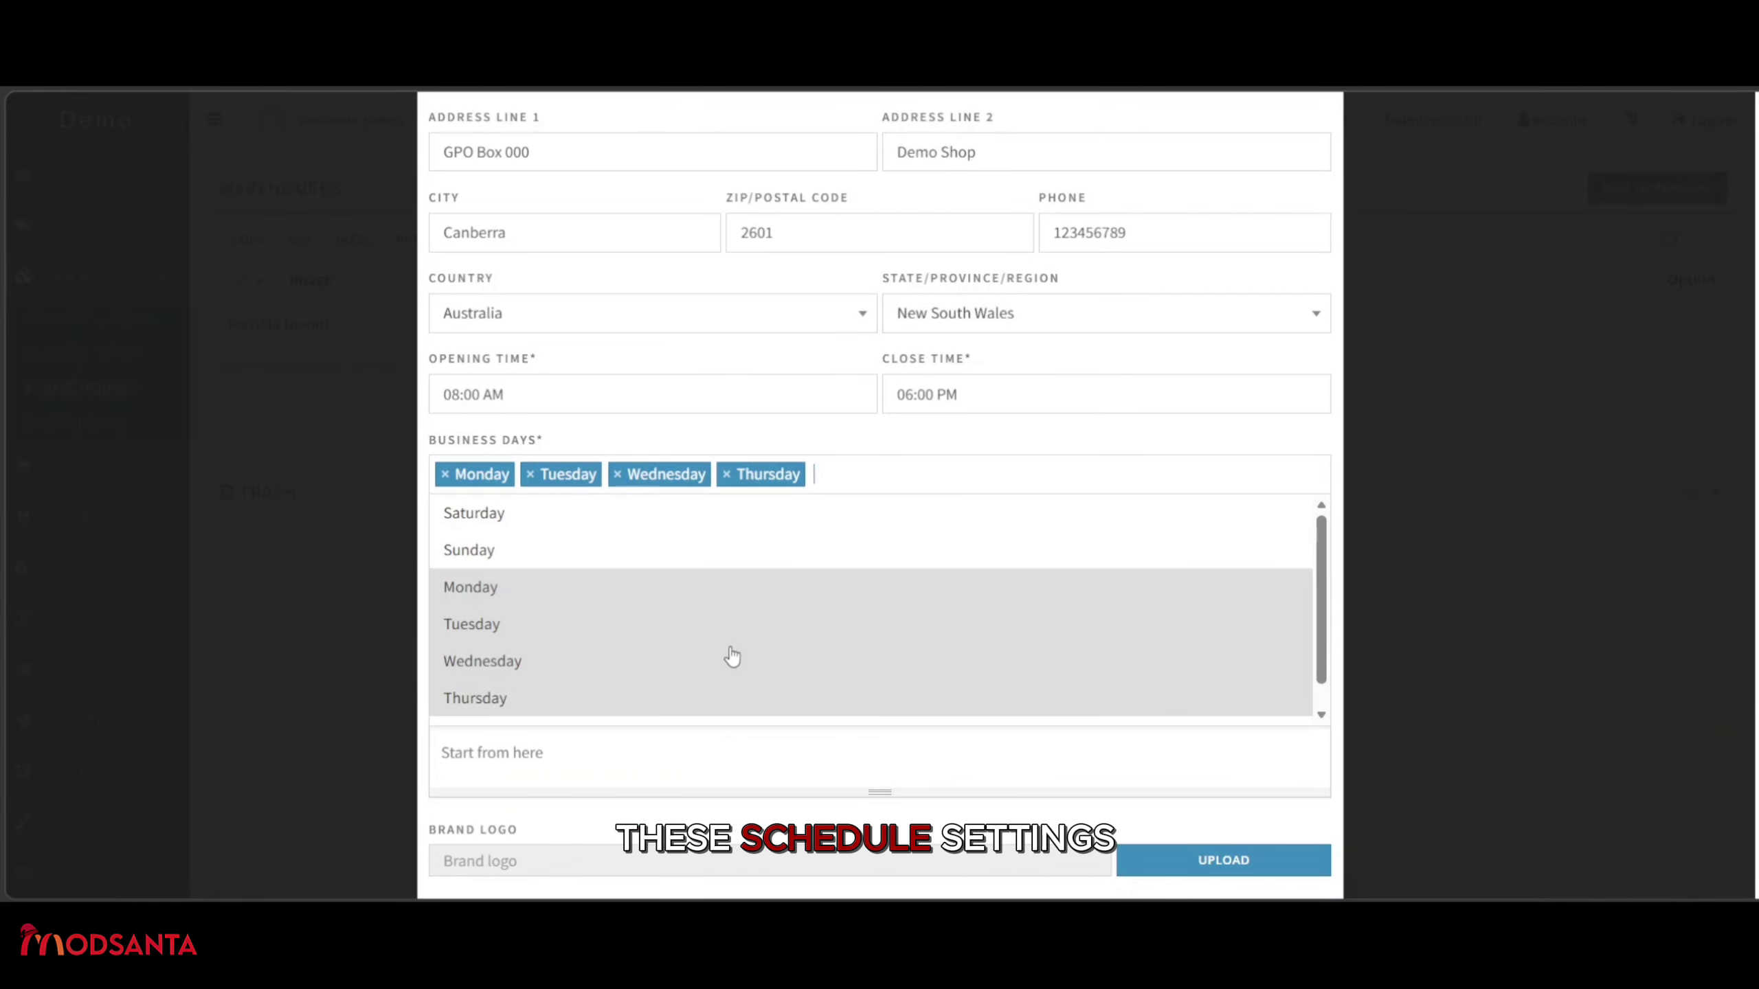
click(523, 721)
scroll(927, 588, down, 1)
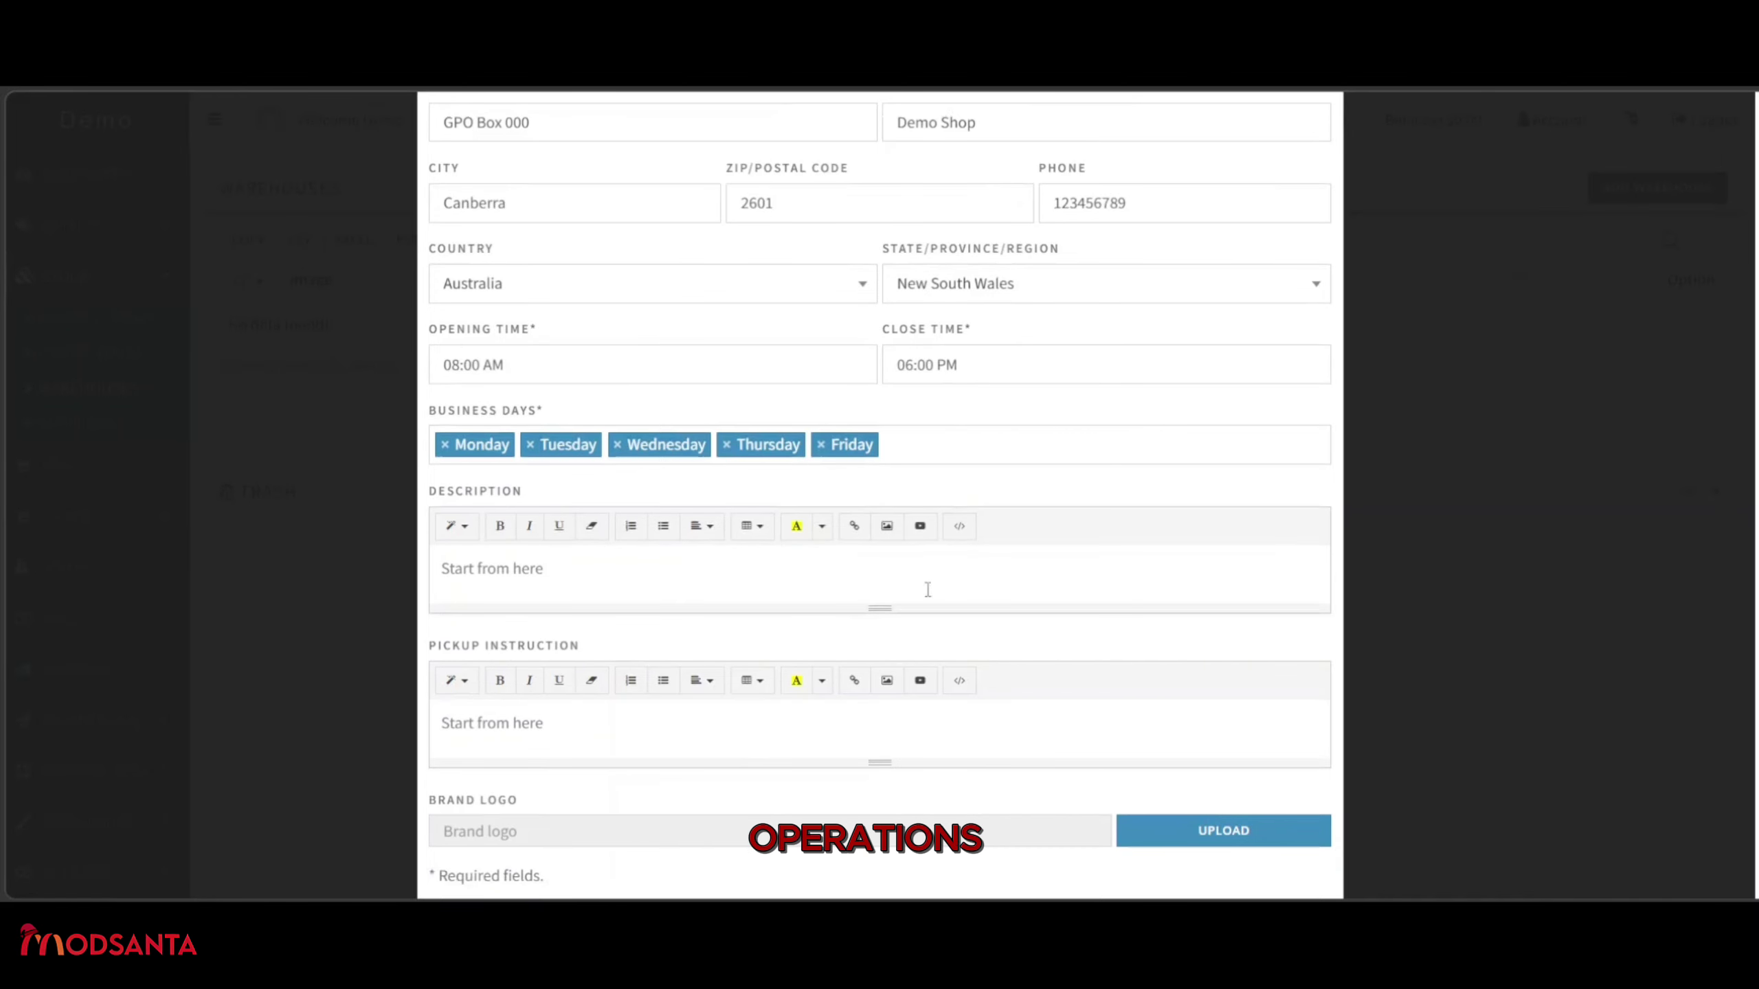
Write 'Demo warehouse' in the Description editor.
scroll(928, 590, down, 1)
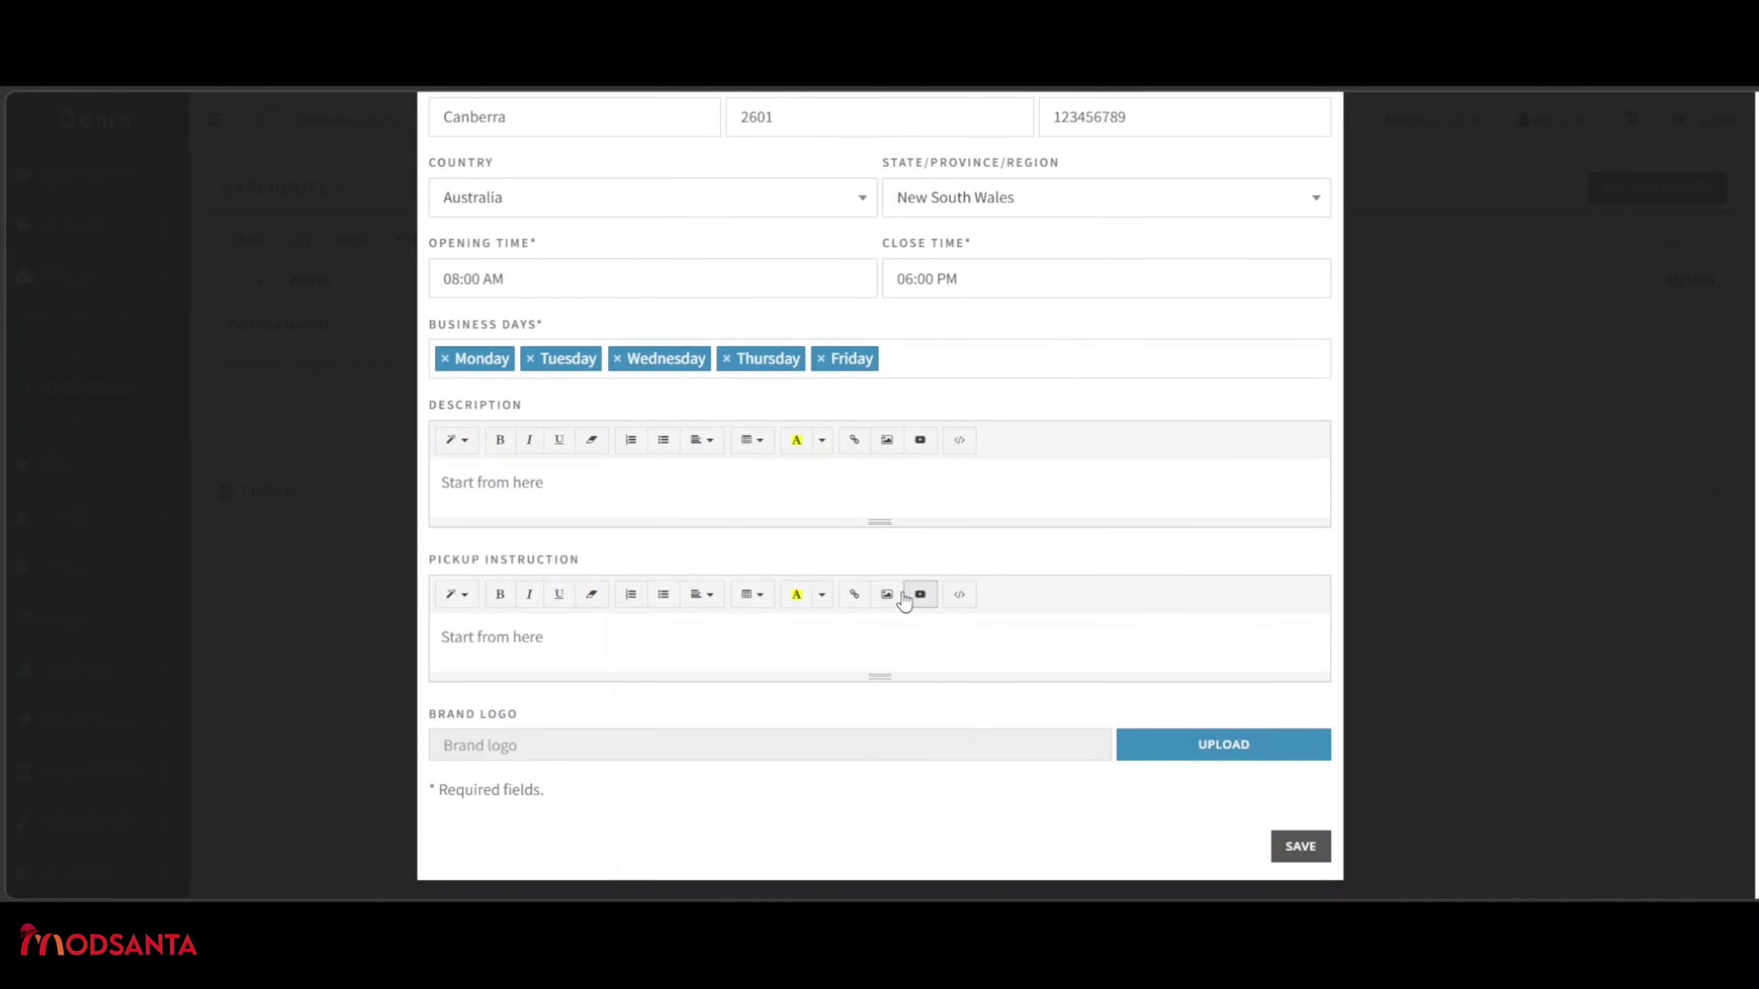
click(666, 504)
text(Demo w)
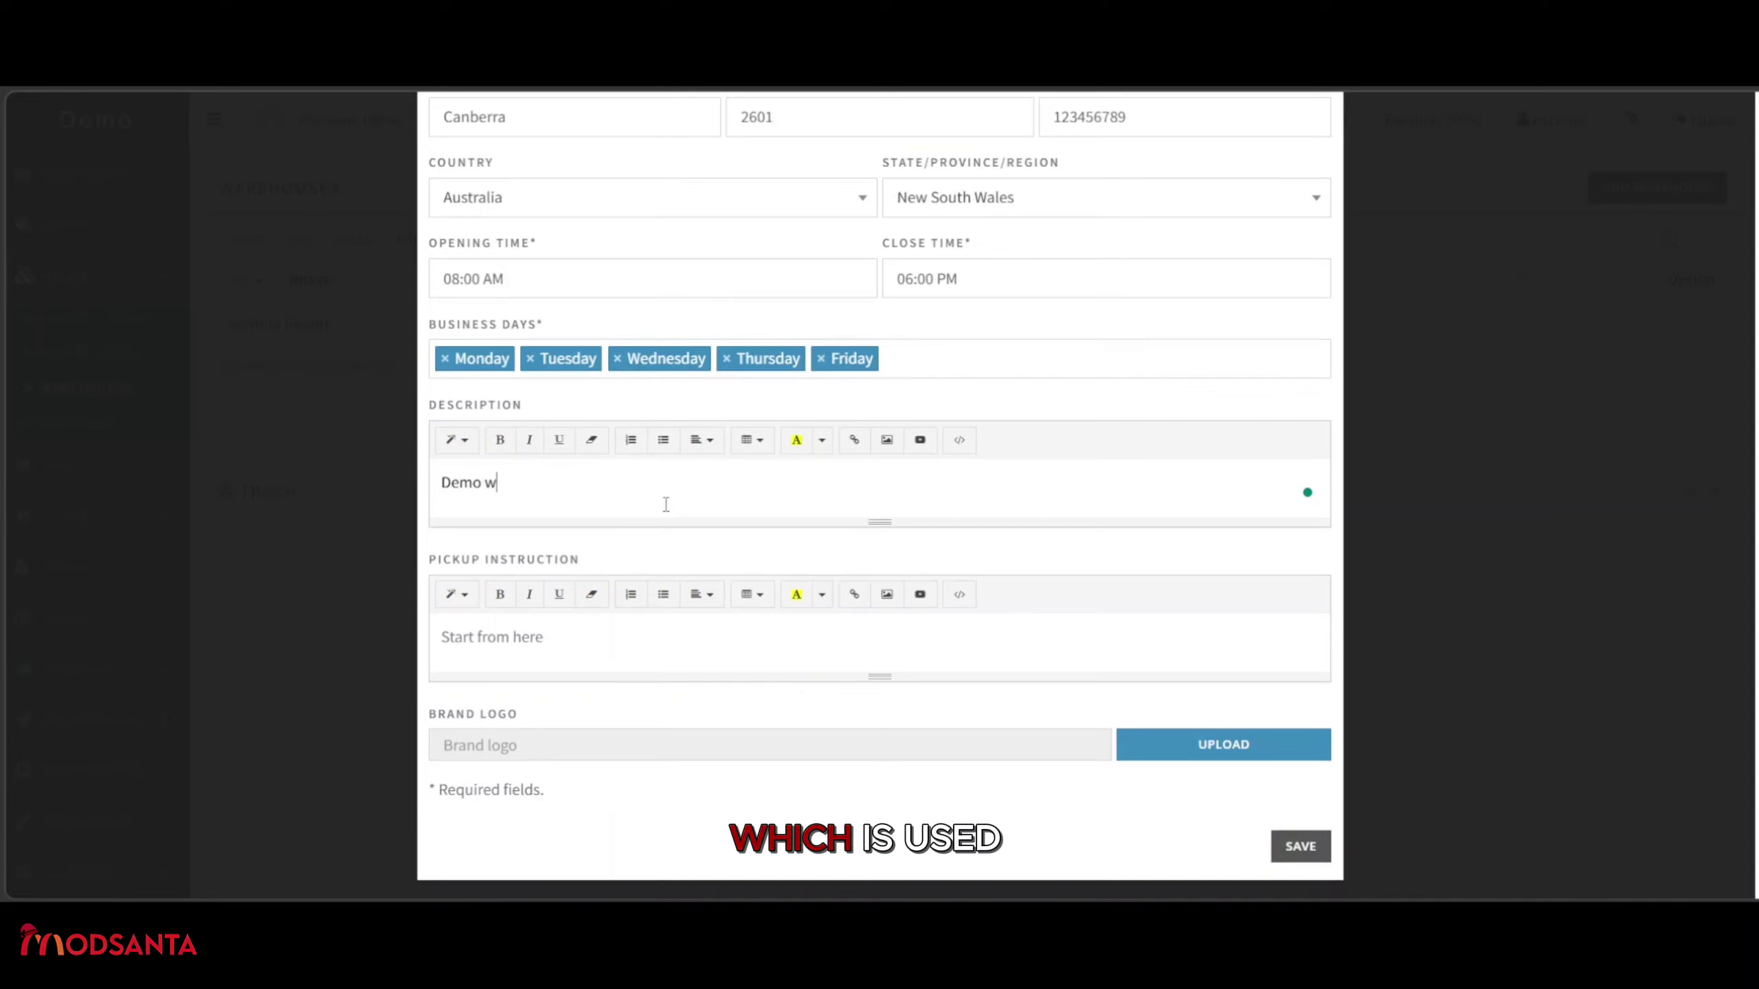
text(arehouse)
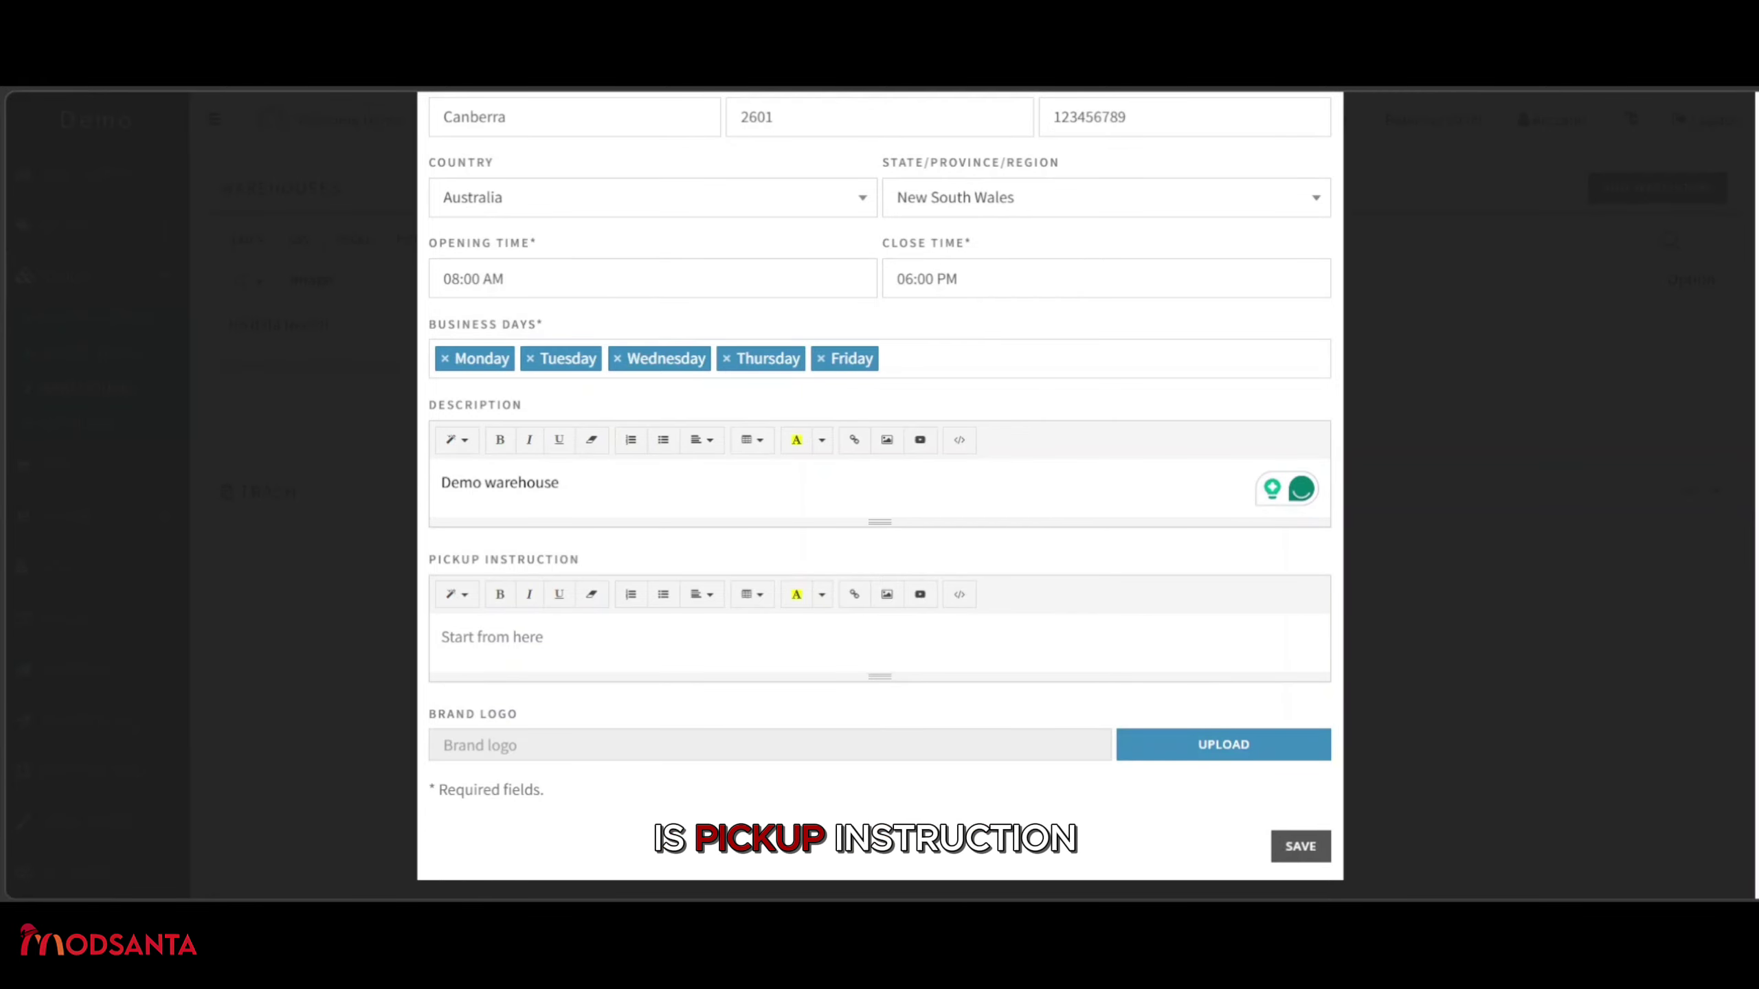
Paste the business-hours pickup instructions into the Pickup Instruction editor.
click(608, 633)
text(Pickup is available during business hours. Please confirm collection timing in advance and proceed to the main receiving area on arrival.)
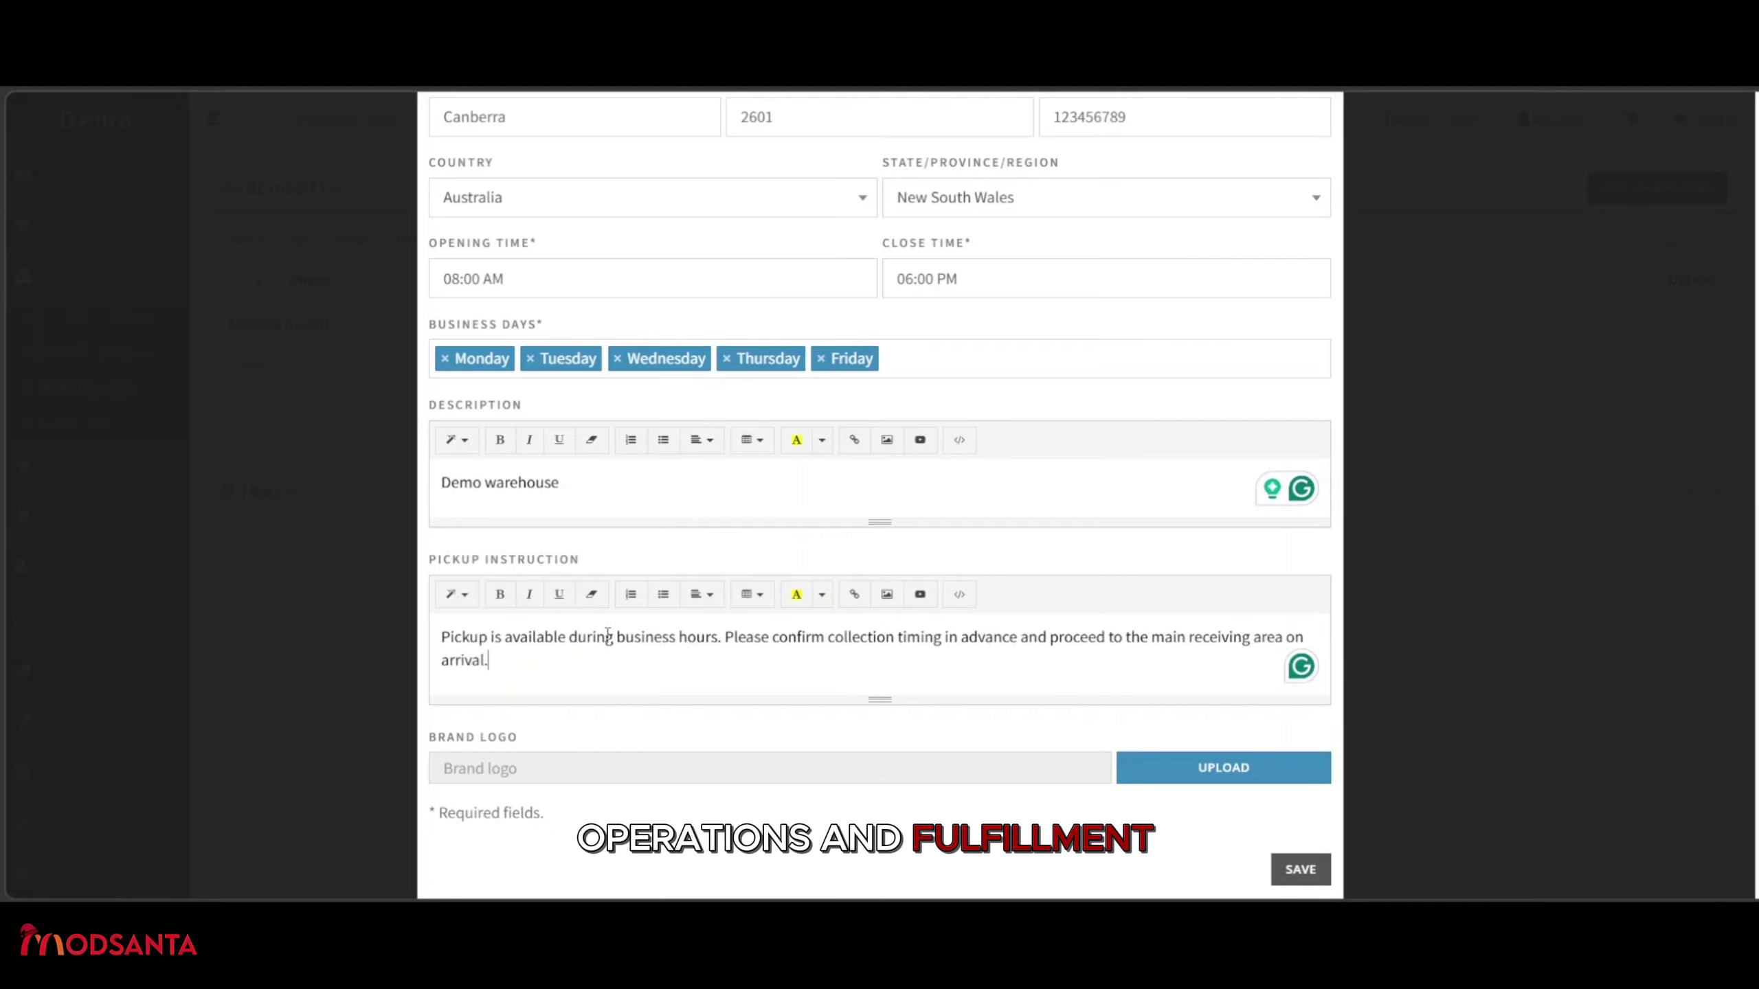
scroll(608, 634, down, 1)
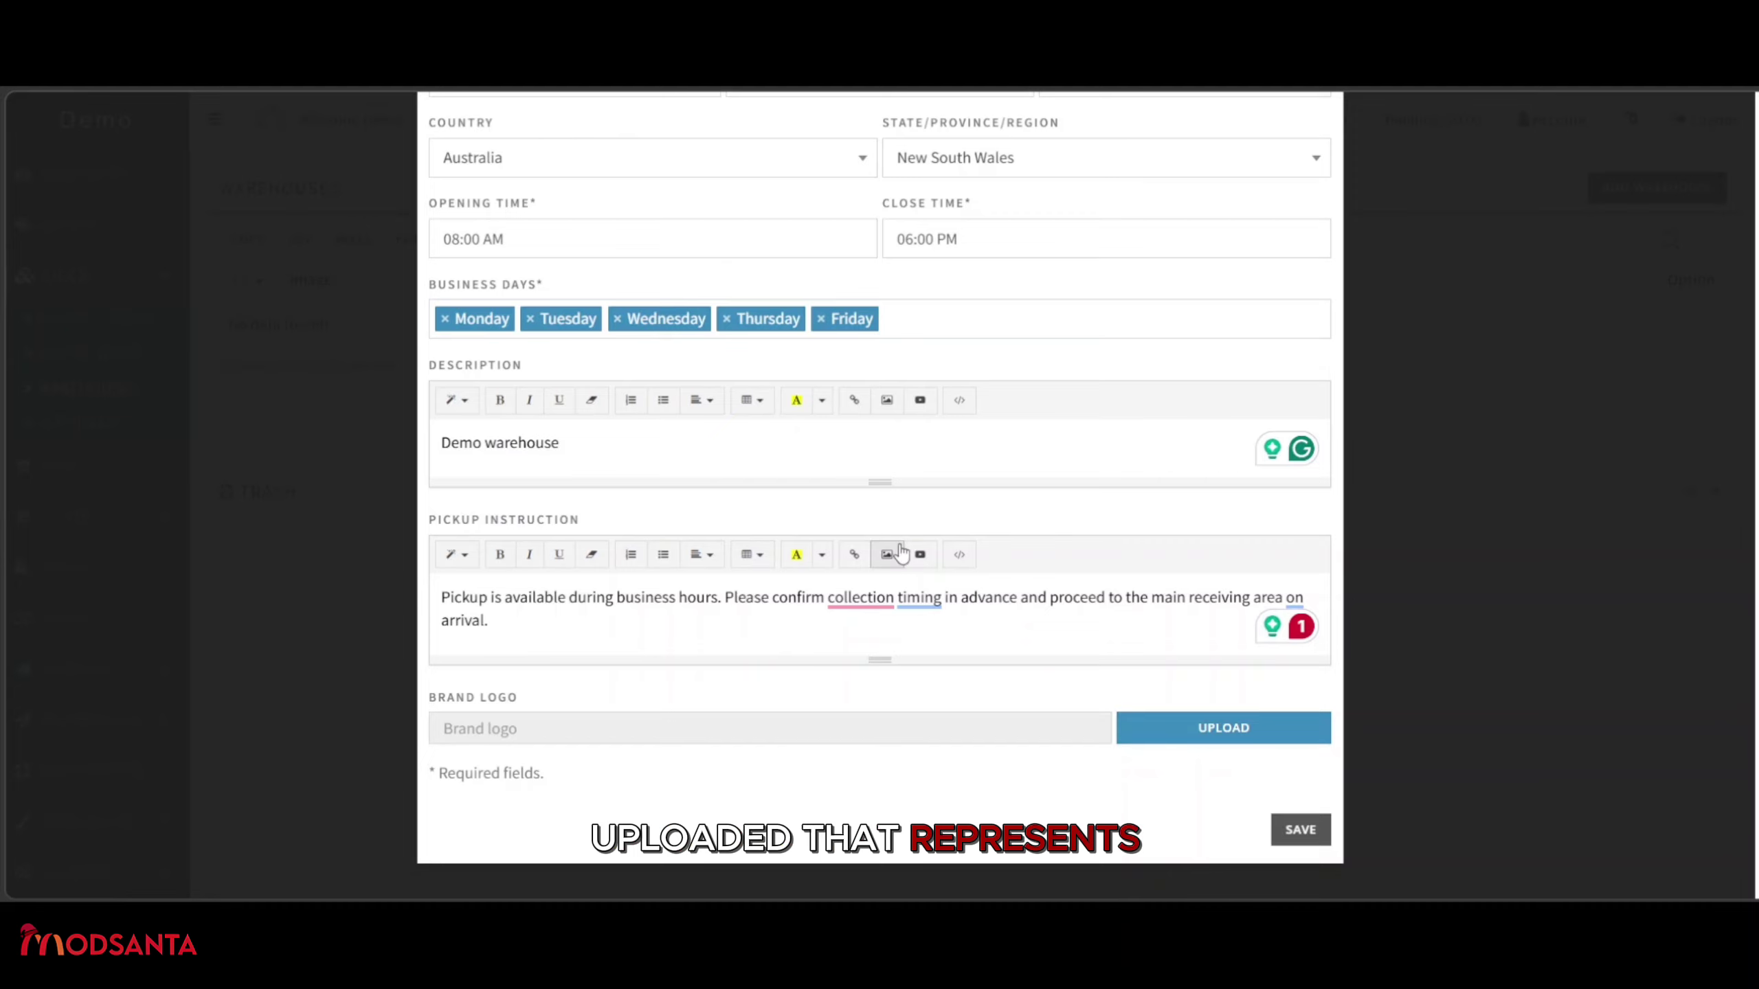
Accept the 'the collection' grammar fix and attach stamp image.png as the brand logo.
click(844, 597)
click(866, 664)
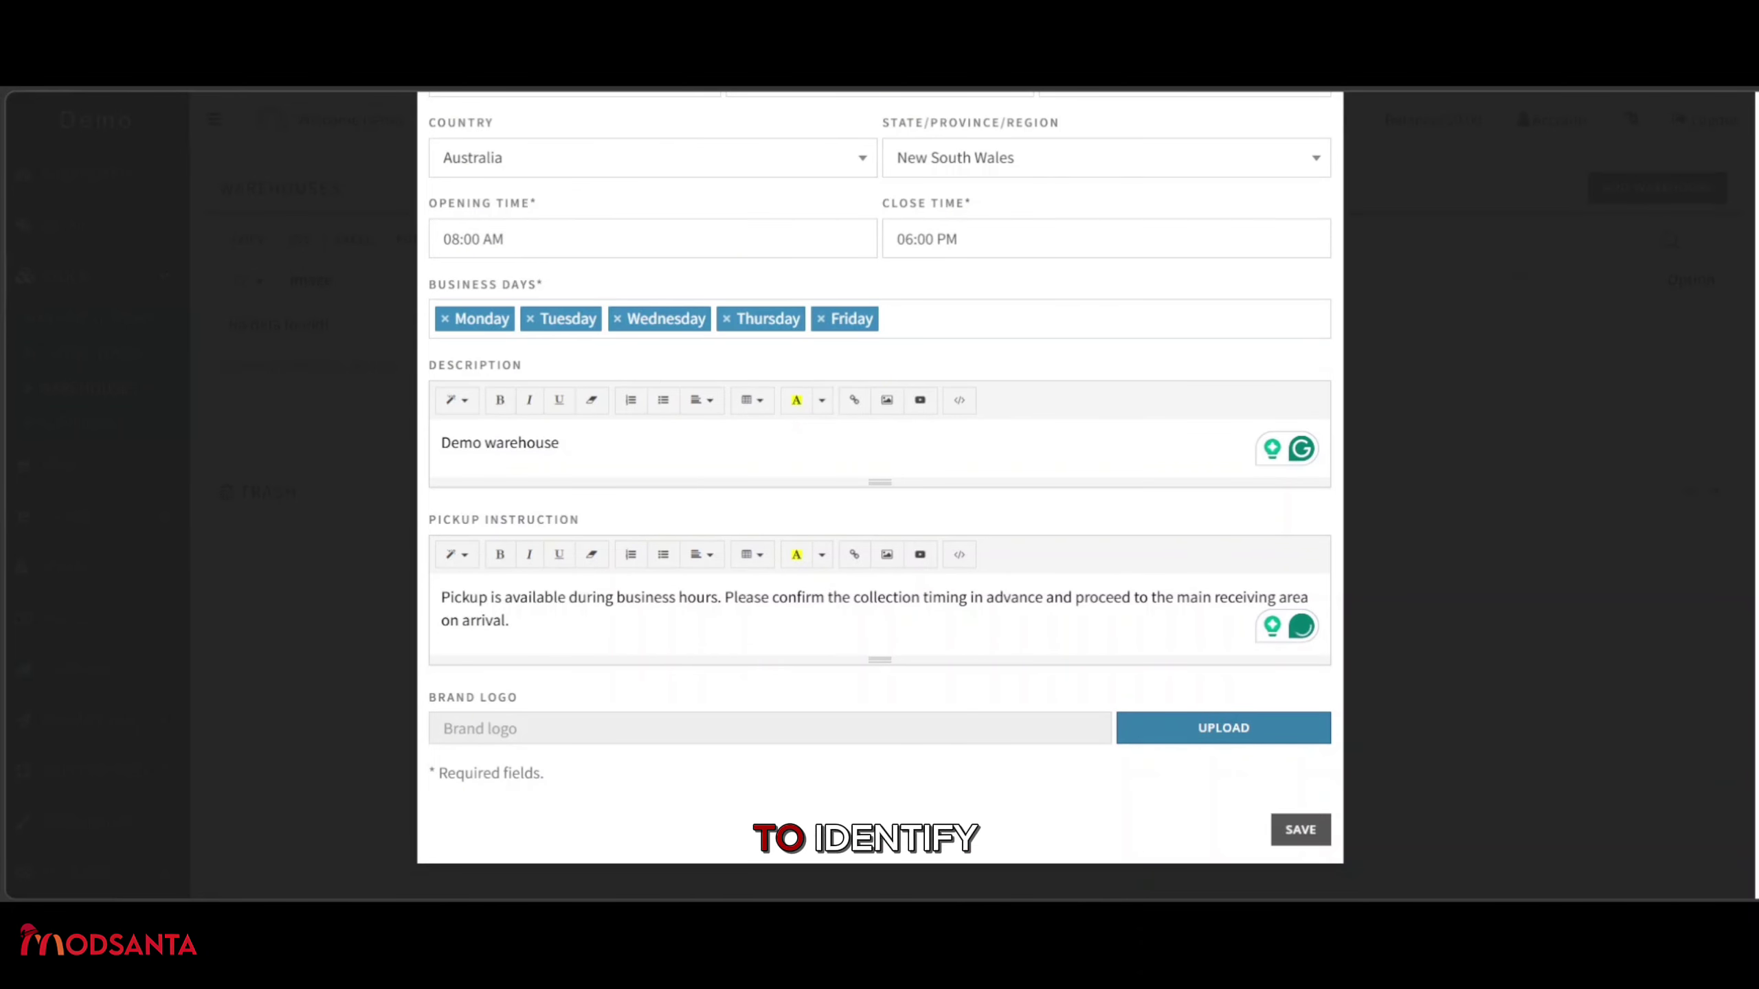
double_click(707, 493)
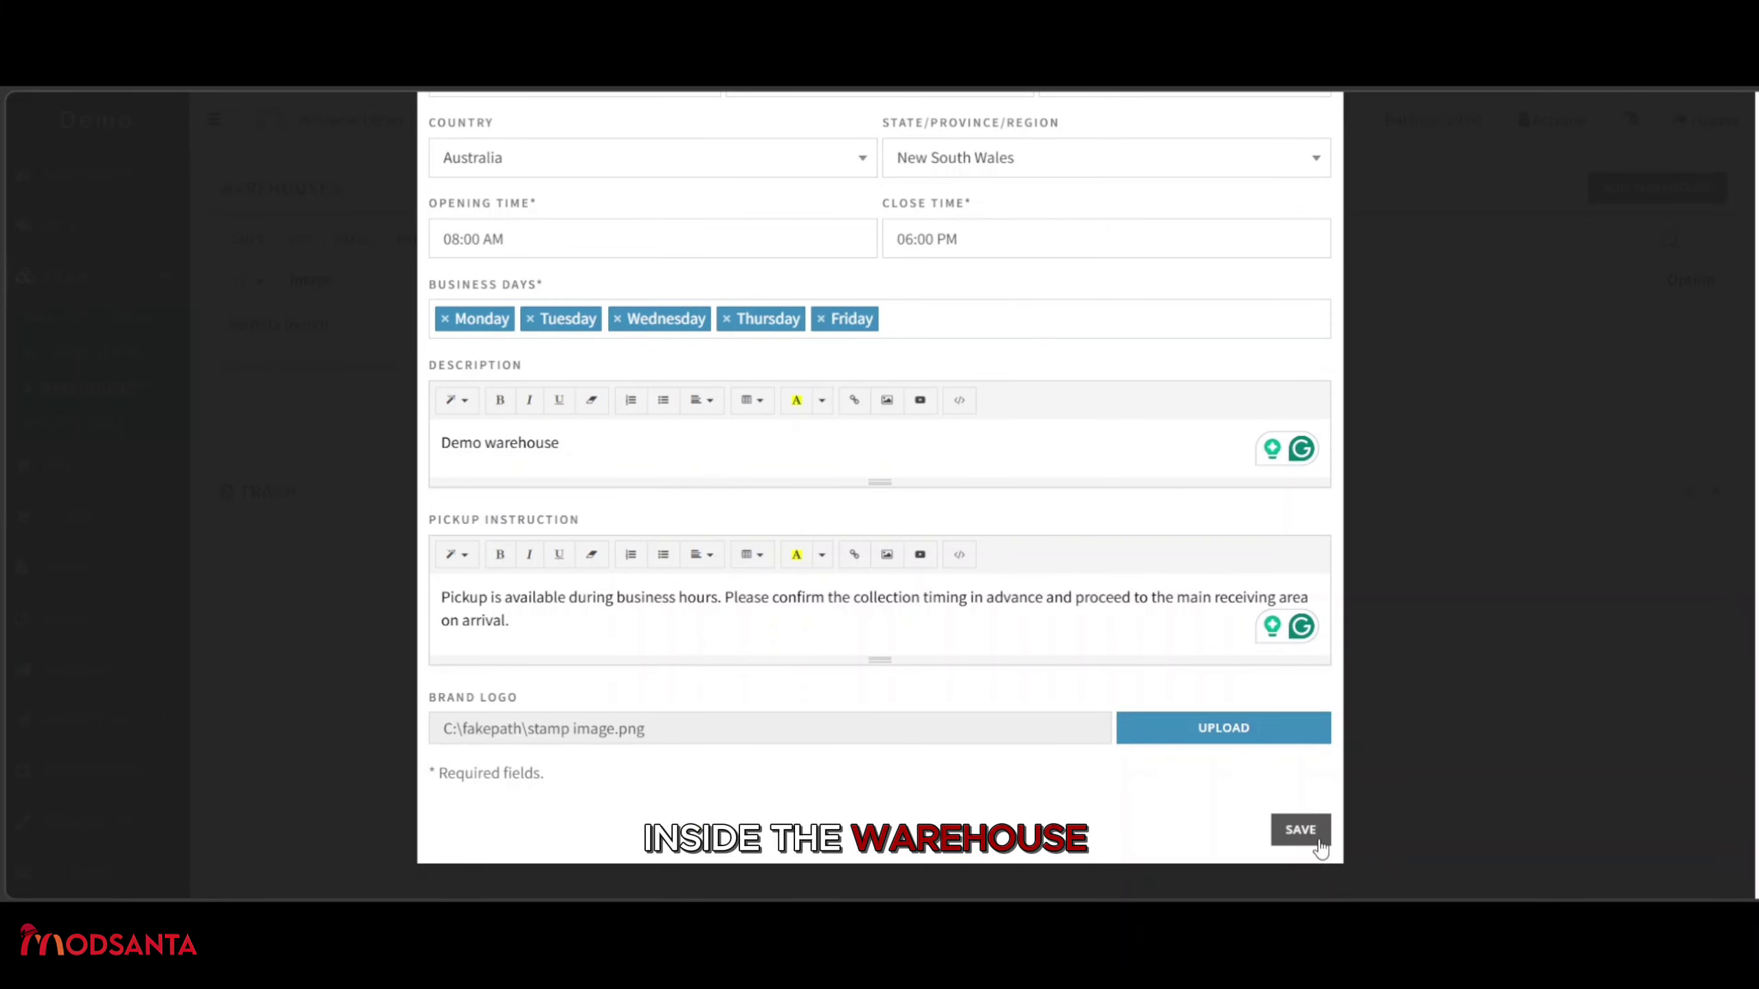